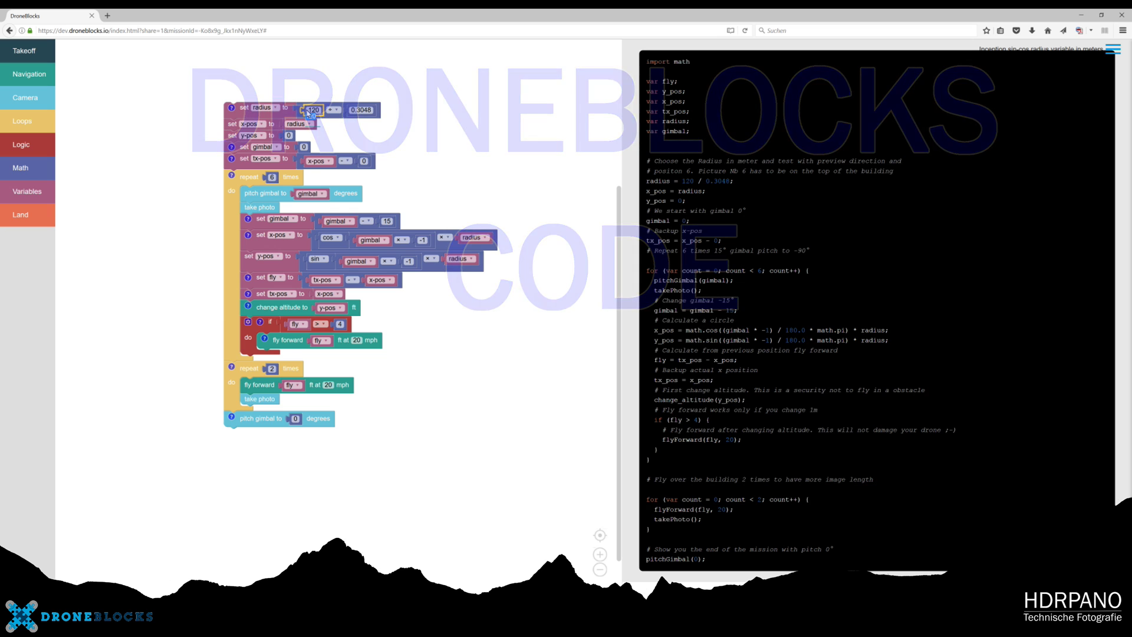
# Step: Set the mission radius to 60 and preview the waypoint path on the satellite map
pyautogui.write('60')
pyautogui.click(452, 125)
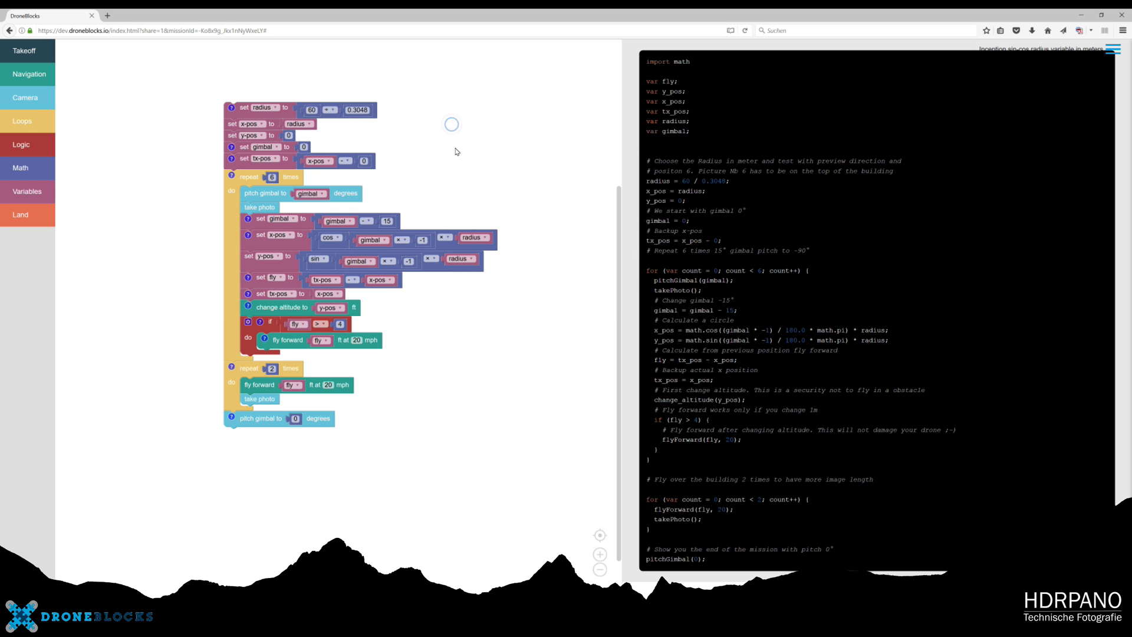
pyautogui.click(1113, 51)
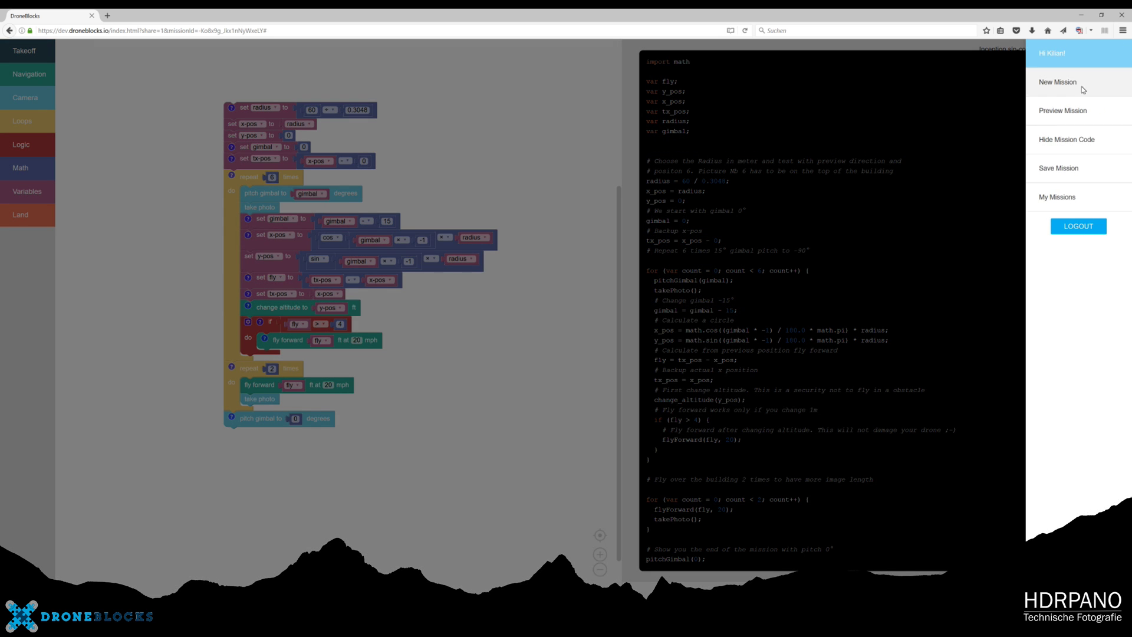
pyautogui.click(1066, 110)
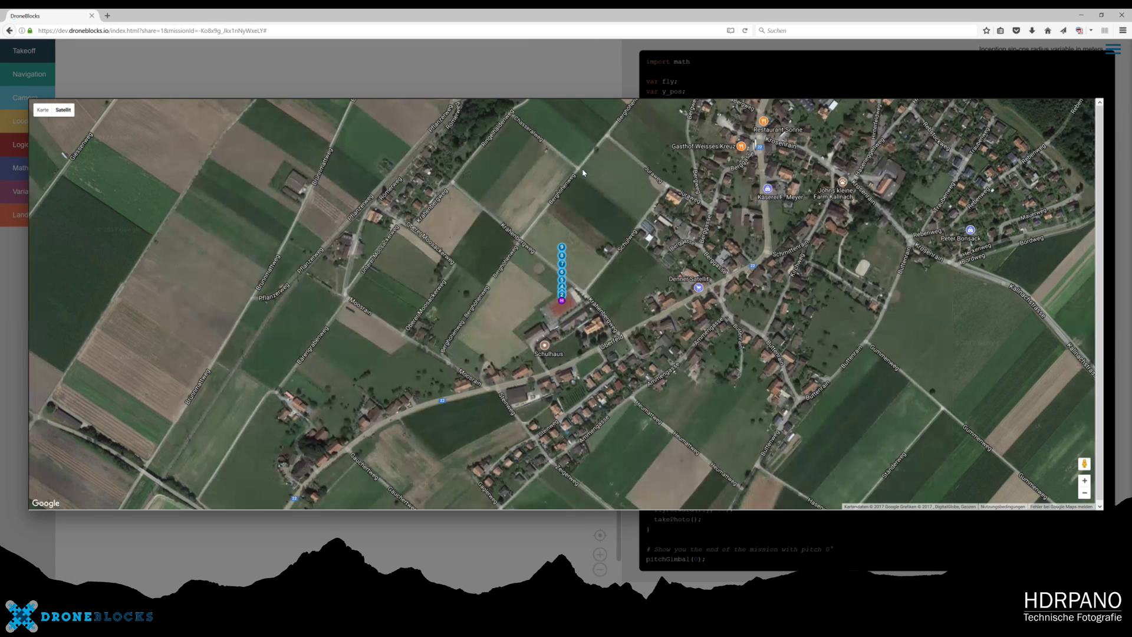
pyautogui.scroll(5, 596, 197)
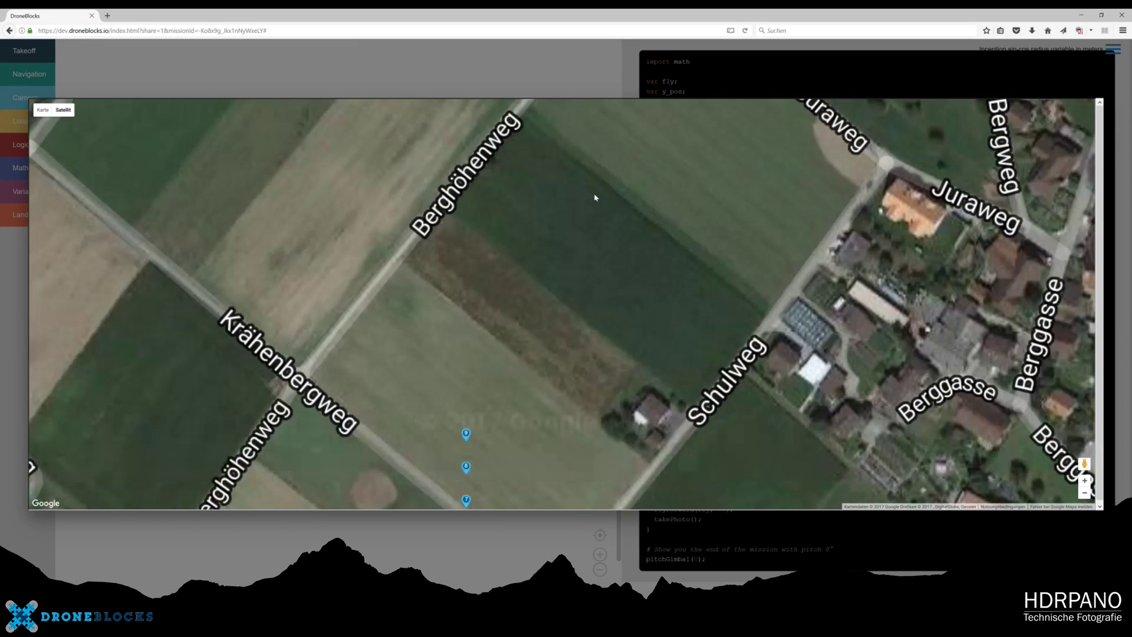
pyautogui.scroll(-5, 543, 388)
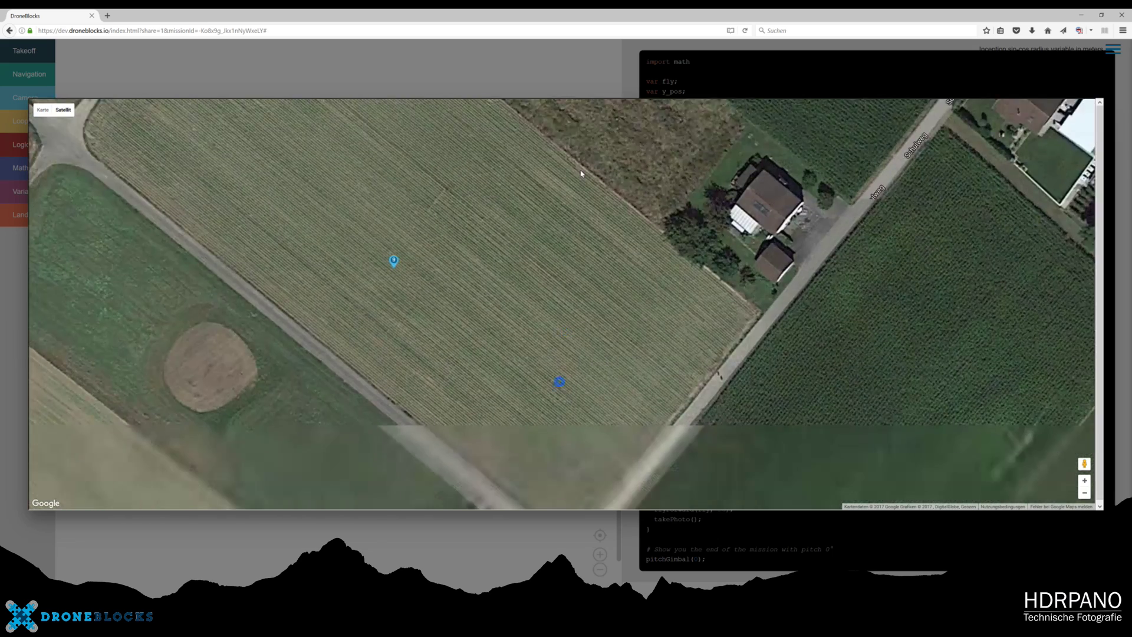
pyautogui.moveTo(551, 332); pyautogui.dragTo(565, 192)
pyautogui.moveTo(535, 304); pyautogui.dragTo(537, 259)
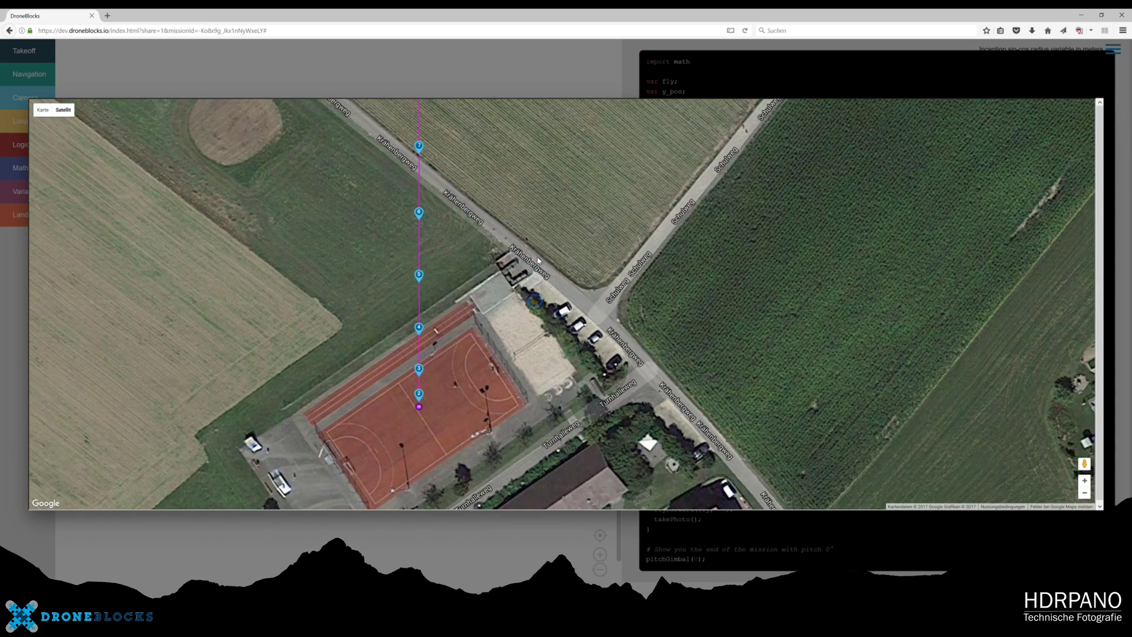
# Step: Inspect the coordinates and altitude of waypoints 2 through 7, closing each detail box
pyautogui.click(419, 395)
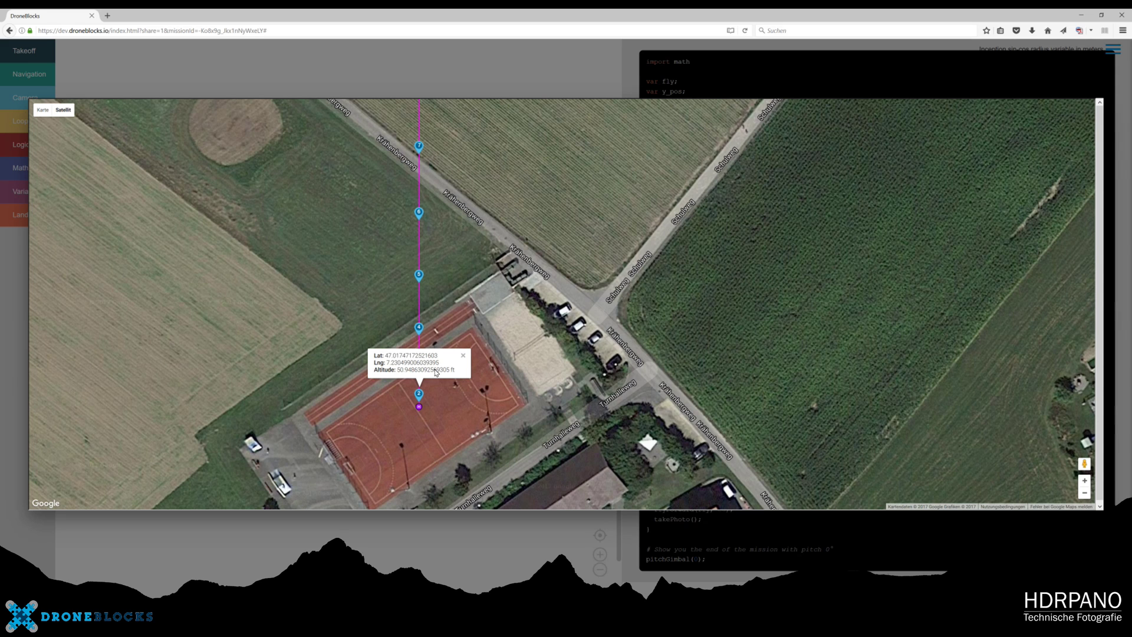
pyautogui.click(463, 356)
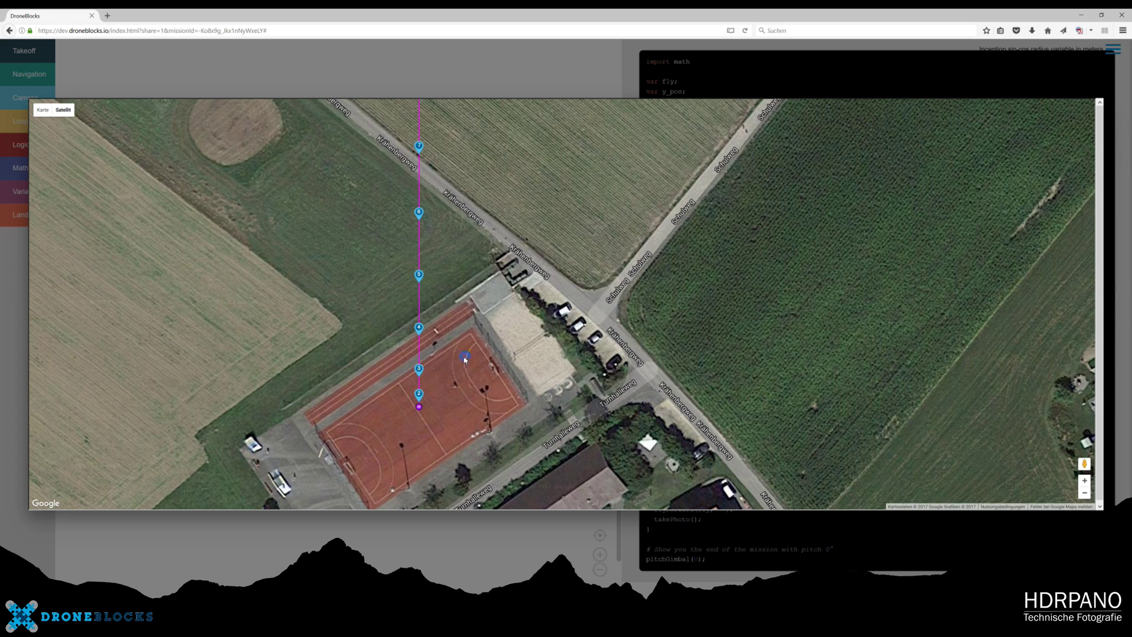
pyautogui.click(419, 370)
pyautogui.click(464, 332)
pyautogui.click(419, 329)
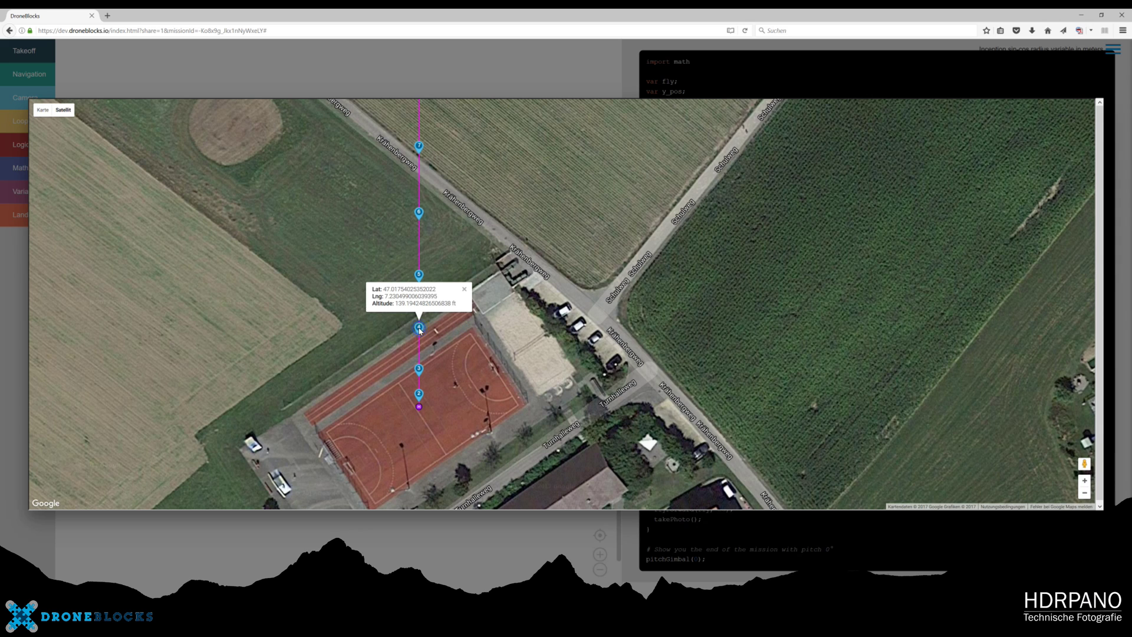
pyautogui.click(465, 291)
pyautogui.click(419, 276)
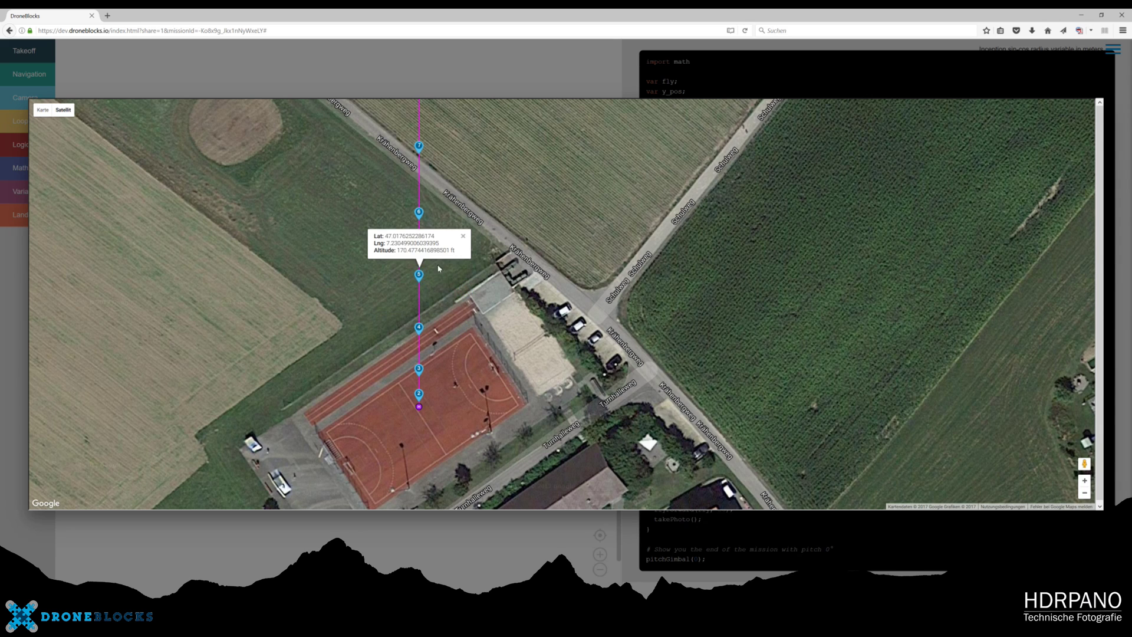
pyautogui.click(464, 236)
pyautogui.click(419, 214)
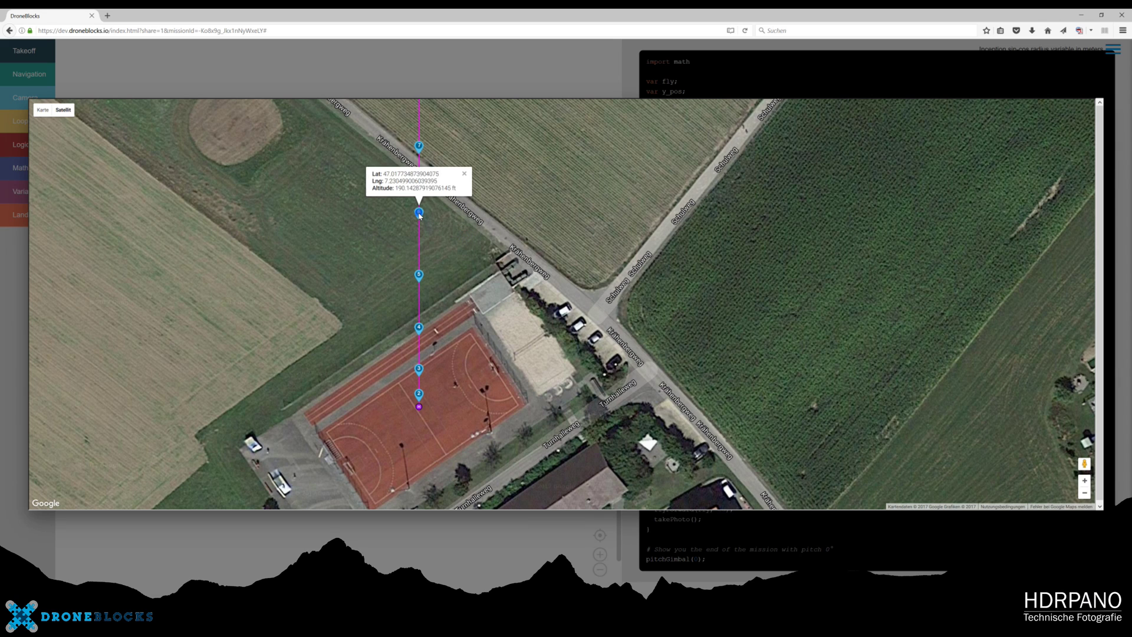
pyautogui.click(465, 175)
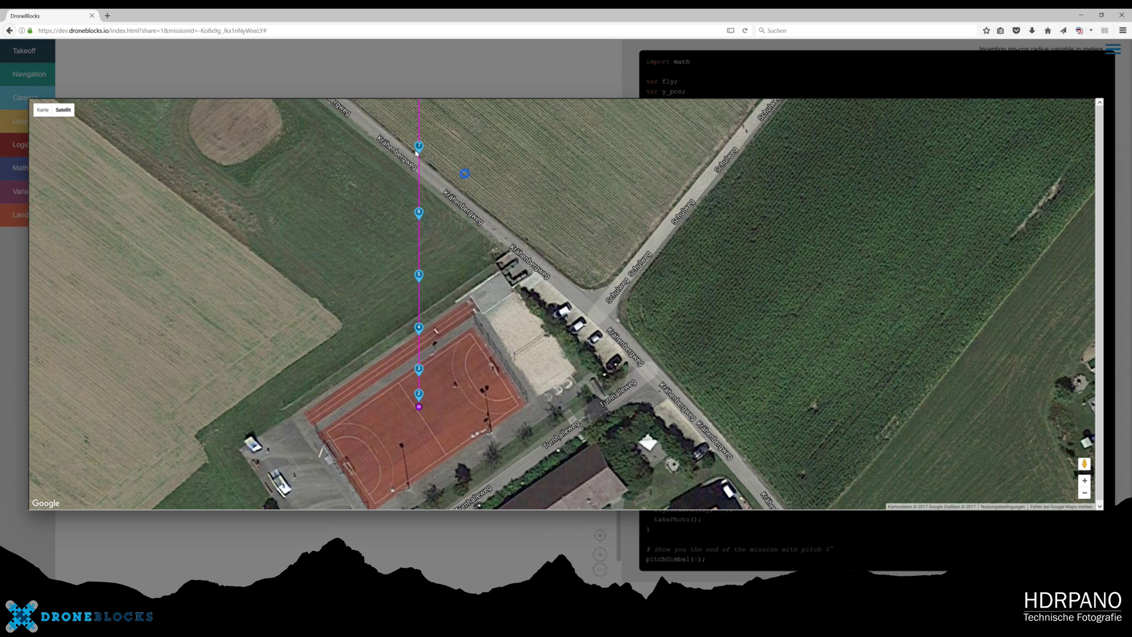
pyautogui.click(419, 147)
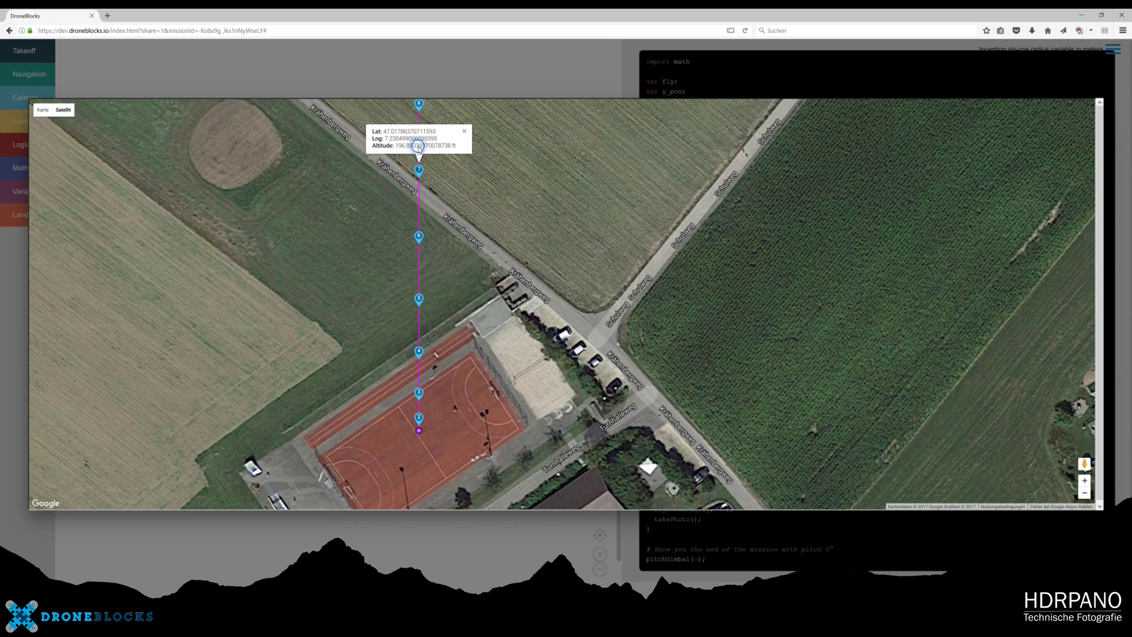
pyautogui.click(464, 132)
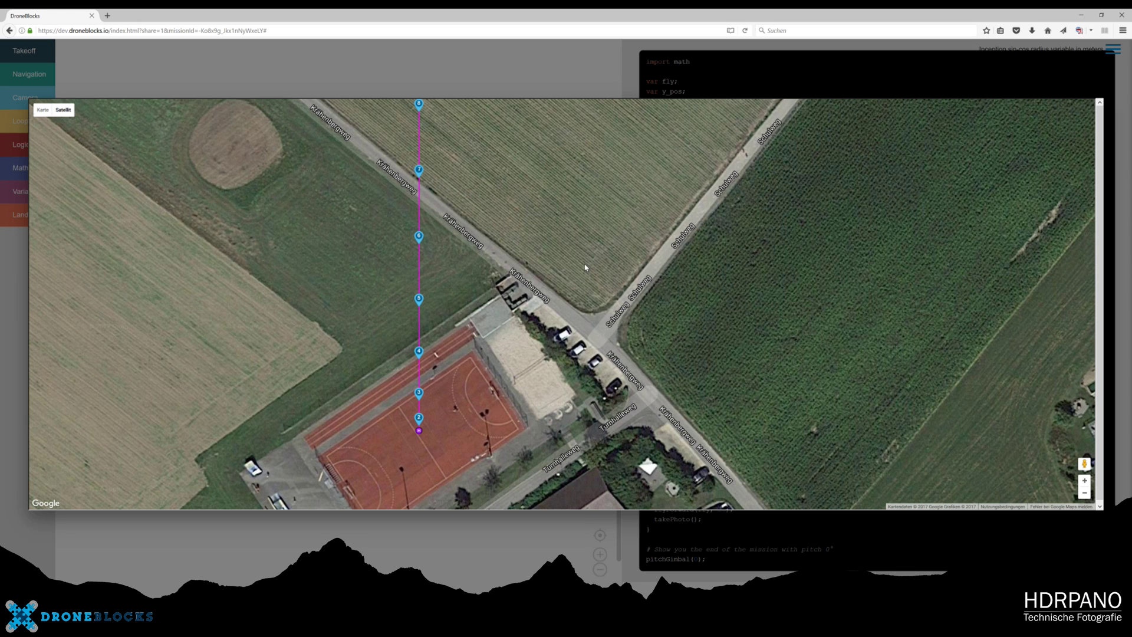
# Step: Close the map preview and change the mission radius from 60 to 120
pyautogui.click(546, 86)
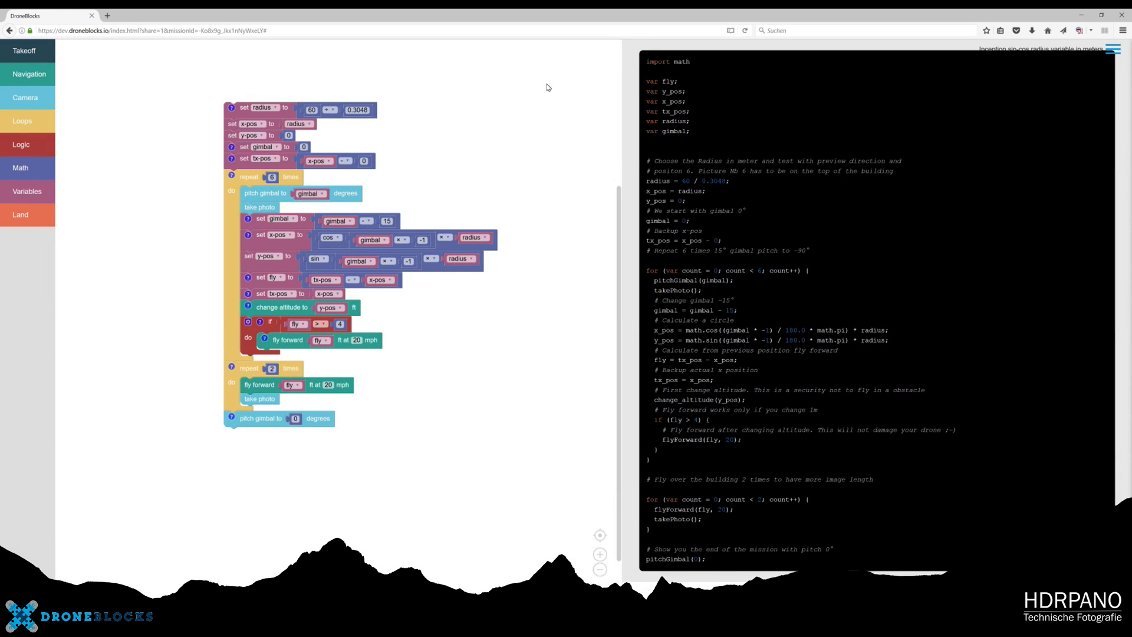
pyautogui.click(312, 111)
pyautogui.write('120')
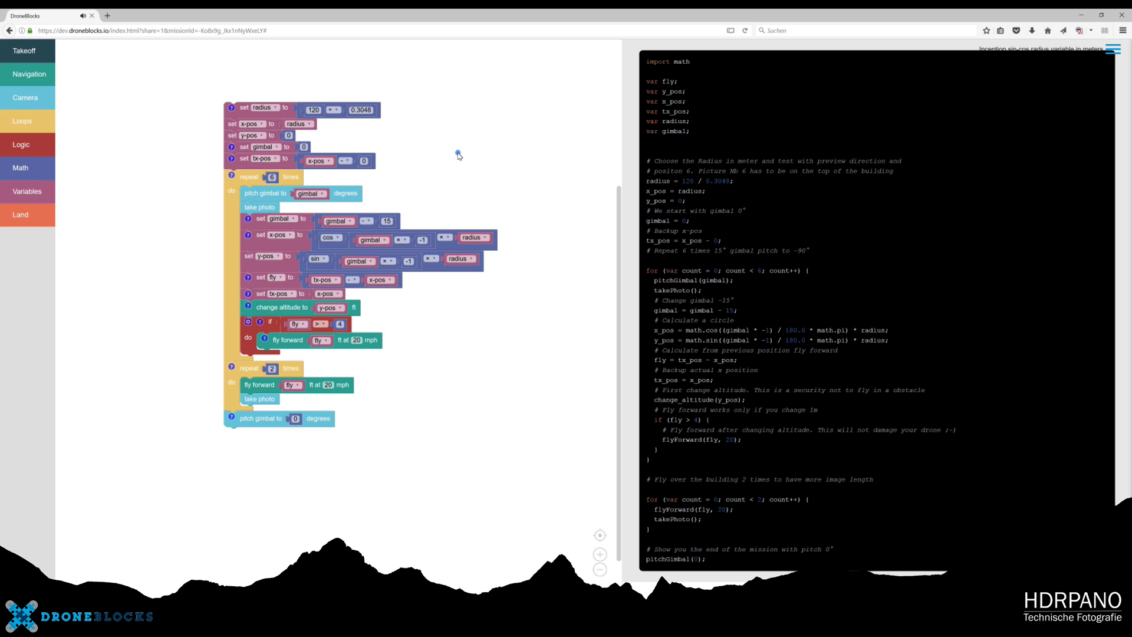
# Step: Preview the updated mission and check the altitudes of waypoints 5 and 6
pyautogui.click(1113, 50)
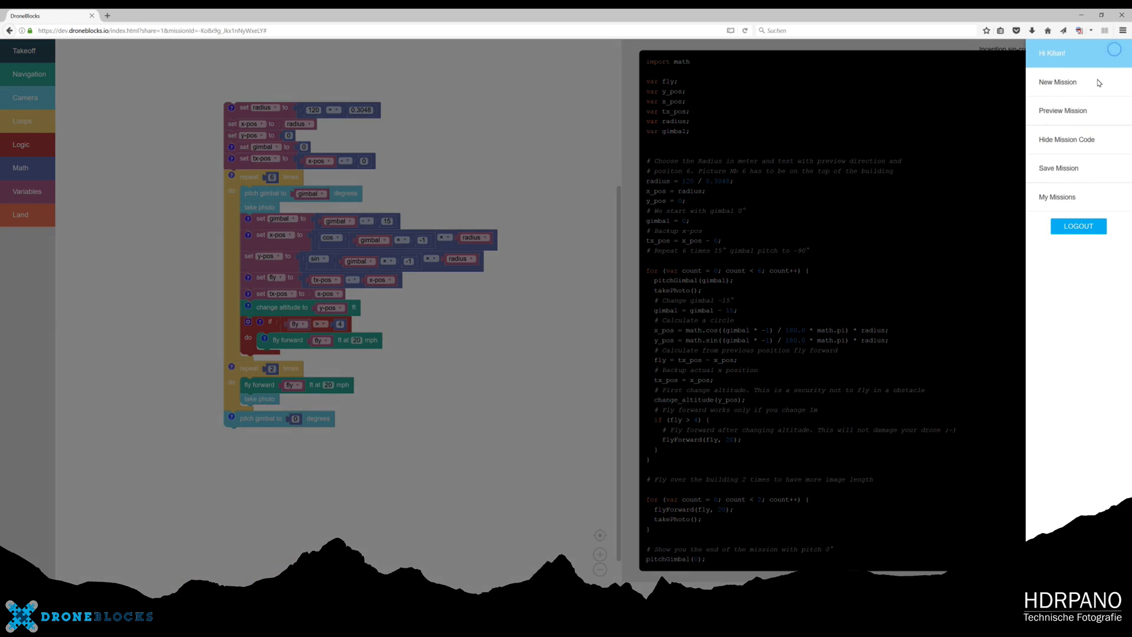
pyautogui.click(1081, 111)
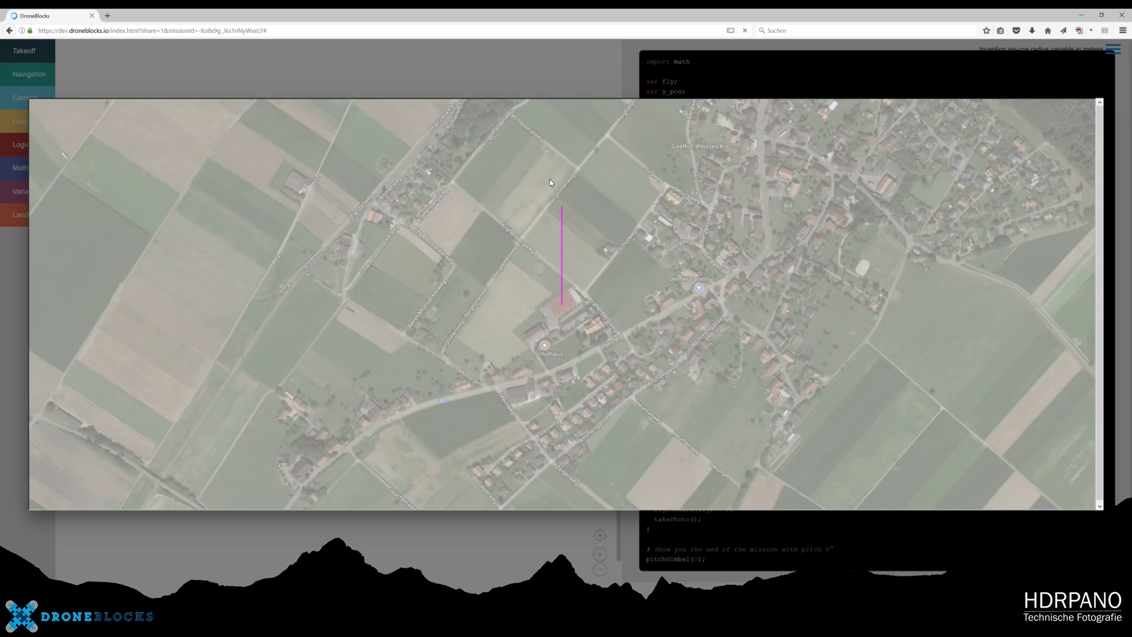
pyautogui.scroll(1, 587, 292)
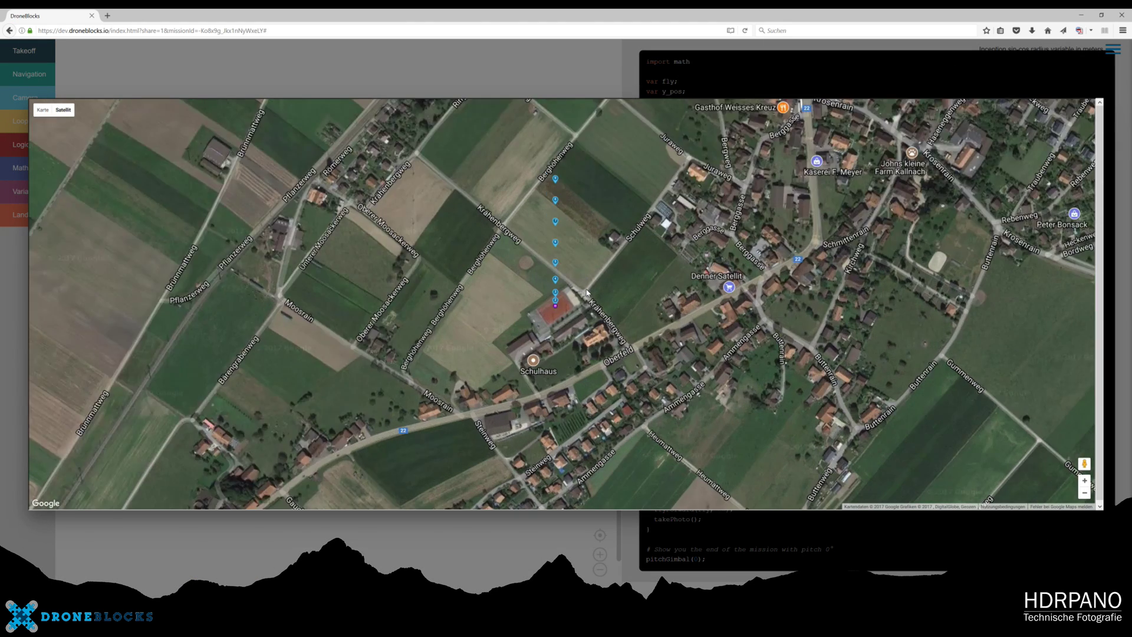
pyautogui.scroll(1, 587, 292)
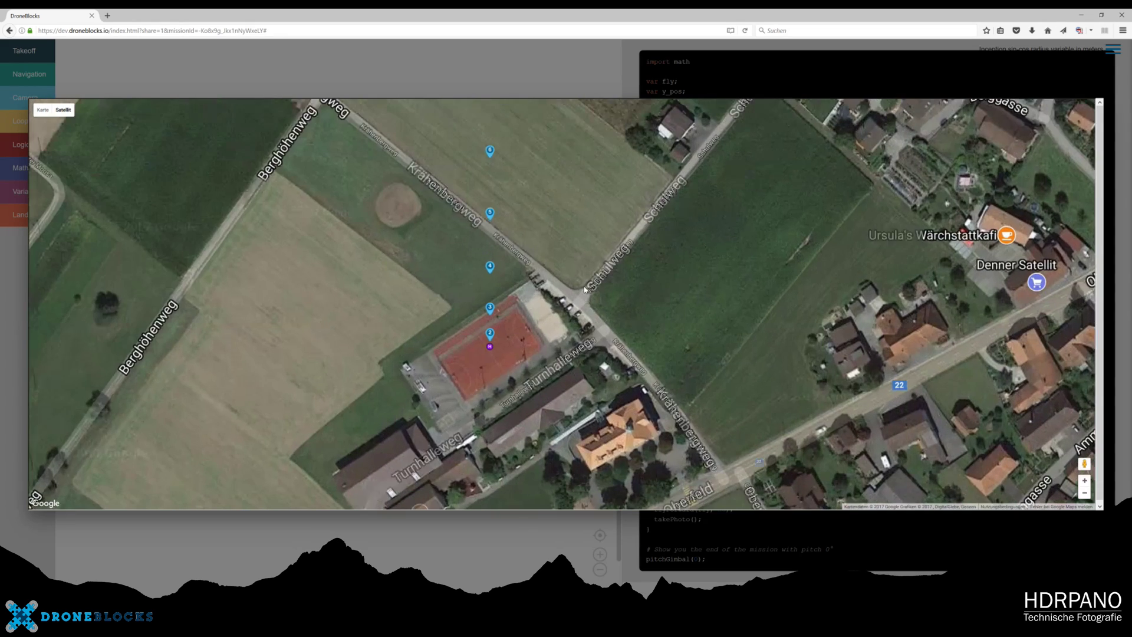
pyautogui.click(490, 213)
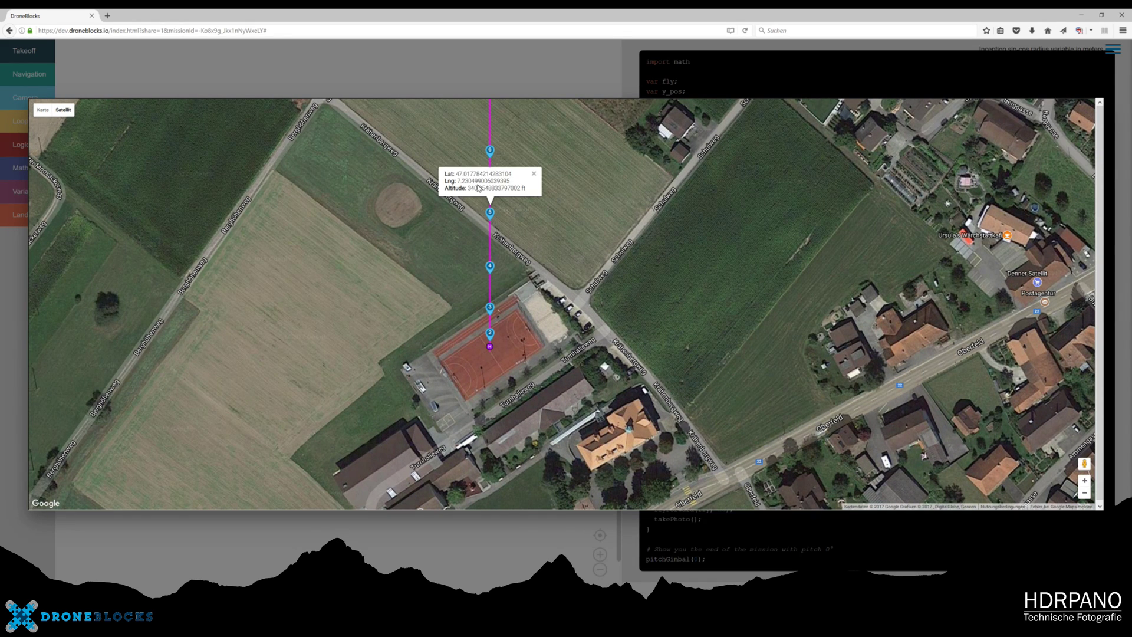
pyautogui.click(490, 152)
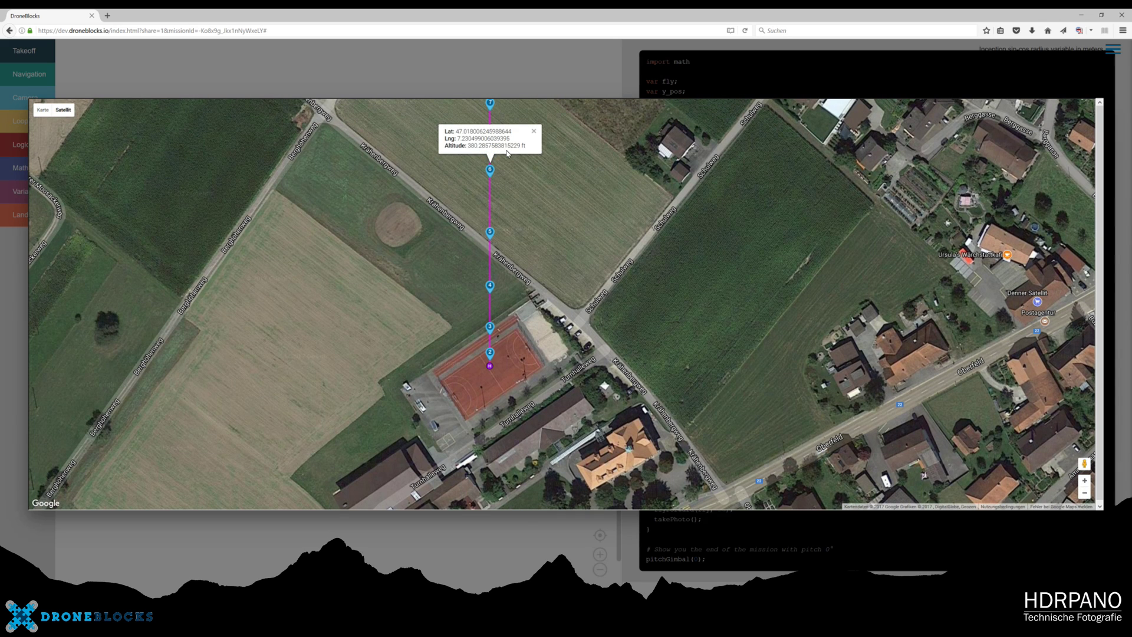
pyautogui.click(533, 133)
pyautogui.click(548, 72)
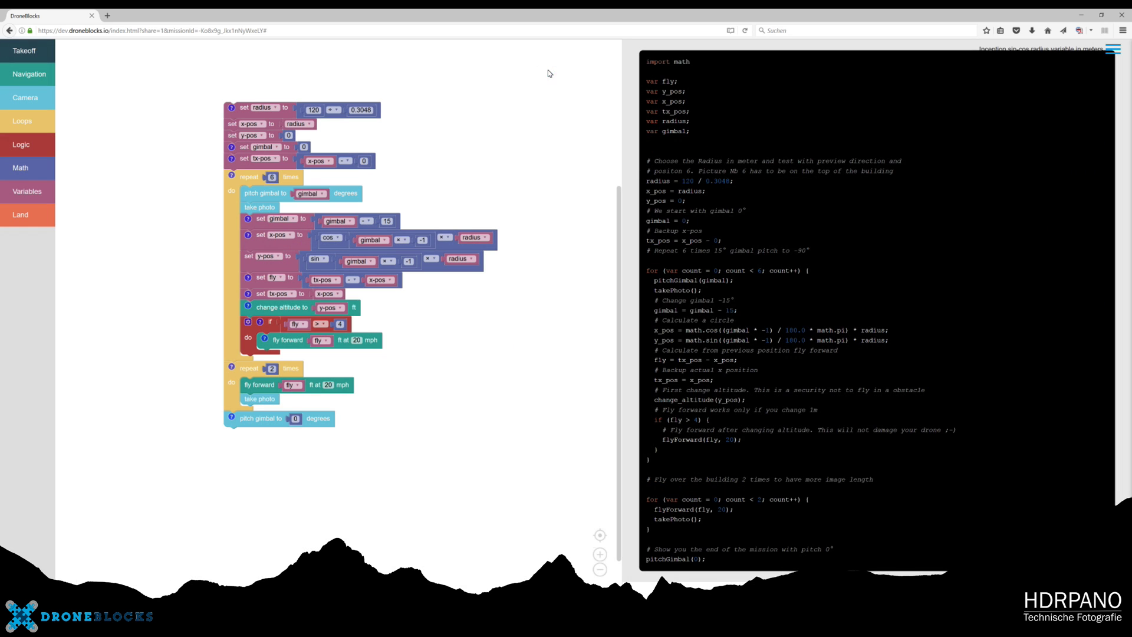
pyautogui.click(245, 179)
pyautogui.click(274, 178)
pyautogui.click(387, 222)
pyautogui.click(251, 371)
pyautogui.click(270, 370)
pyautogui.click(343, 364)
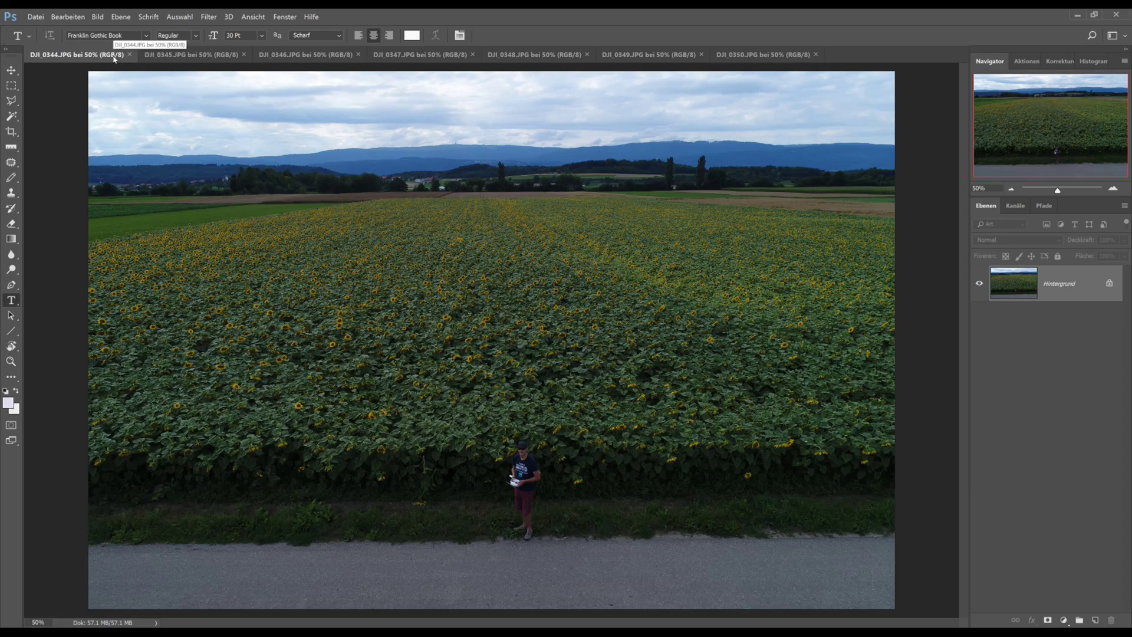
# Step: Look through the DJI_0345 to DJI_0350 photos, then return to DJI_0344
pyautogui.click(183, 54)
pyautogui.click(282, 55)
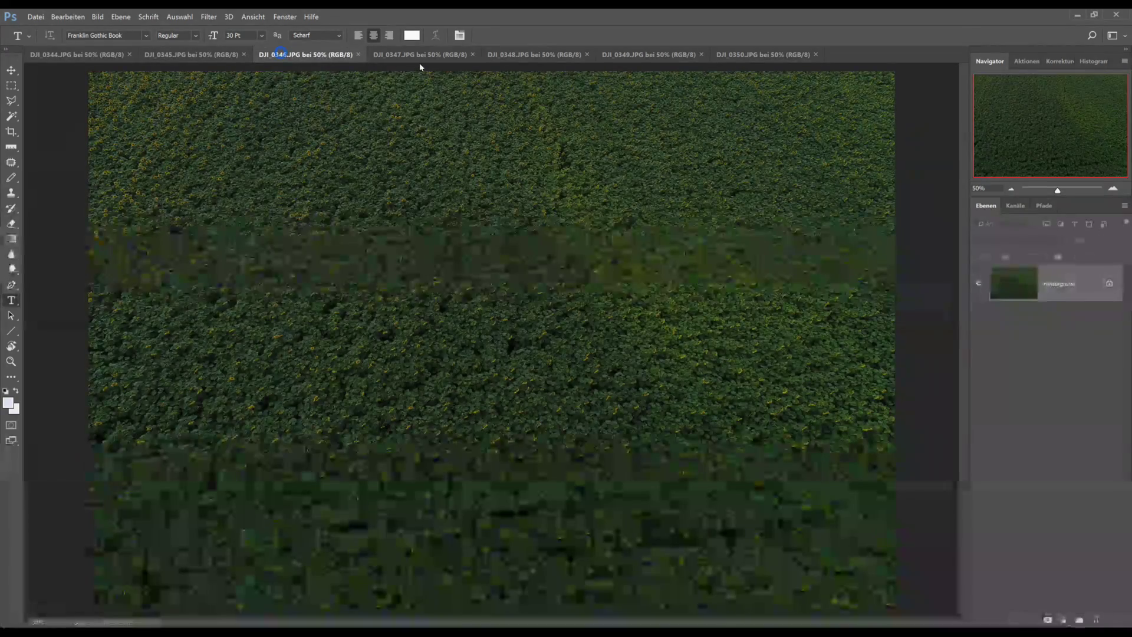
pyautogui.click(419, 54)
pyautogui.click(529, 54)
pyautogui.click(629, 53)
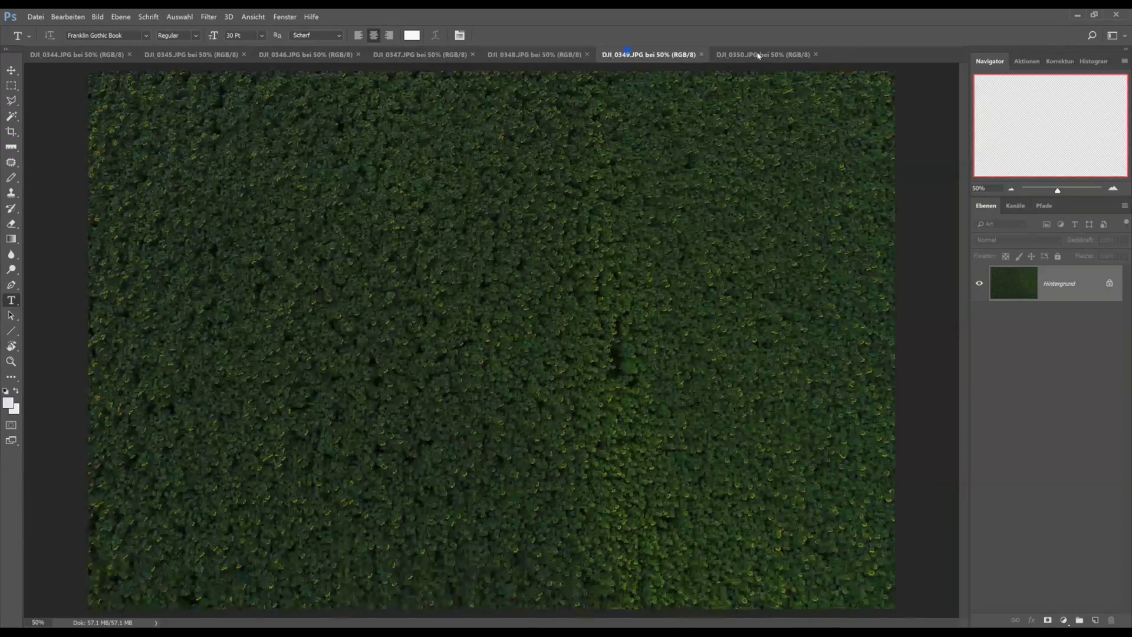
pyautogui.click(757, 54)
pyautogui.click(55, 56)
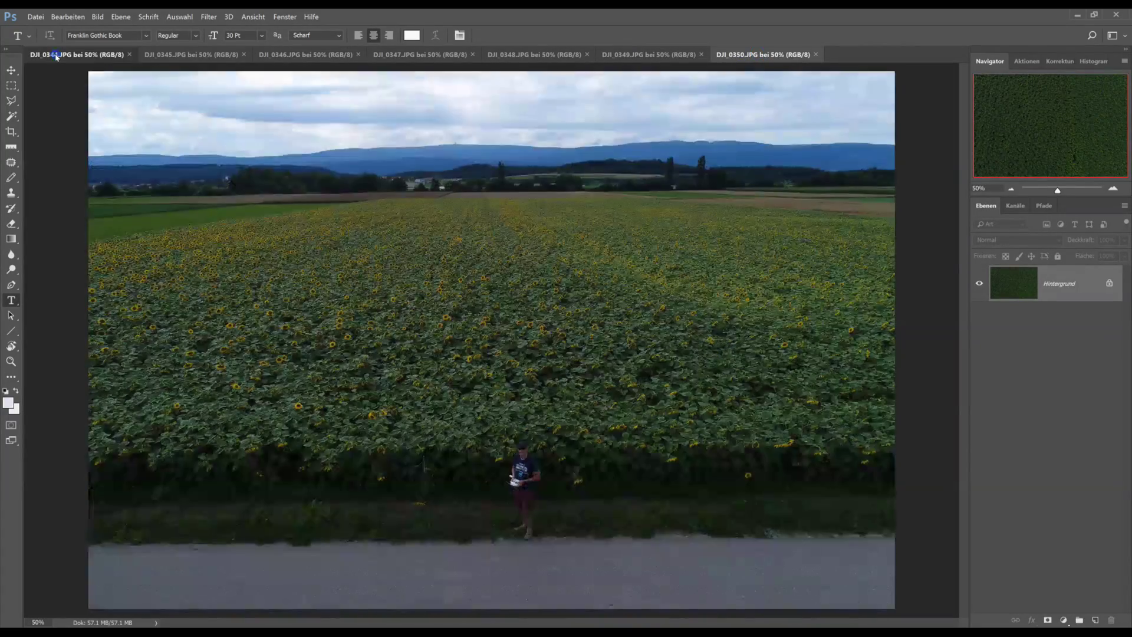
# Step: Set DJI_0344's canvas height to 300 percent, anchored at the bottom centre
pyautogui.click(99, 18)
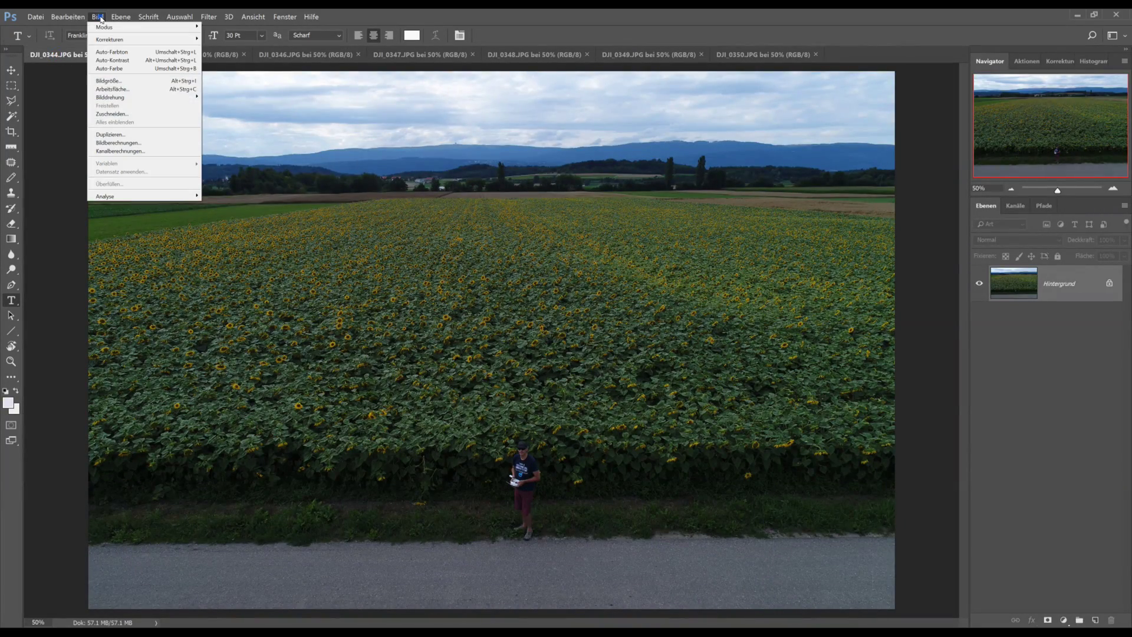
pyautogui.click(112, 89)
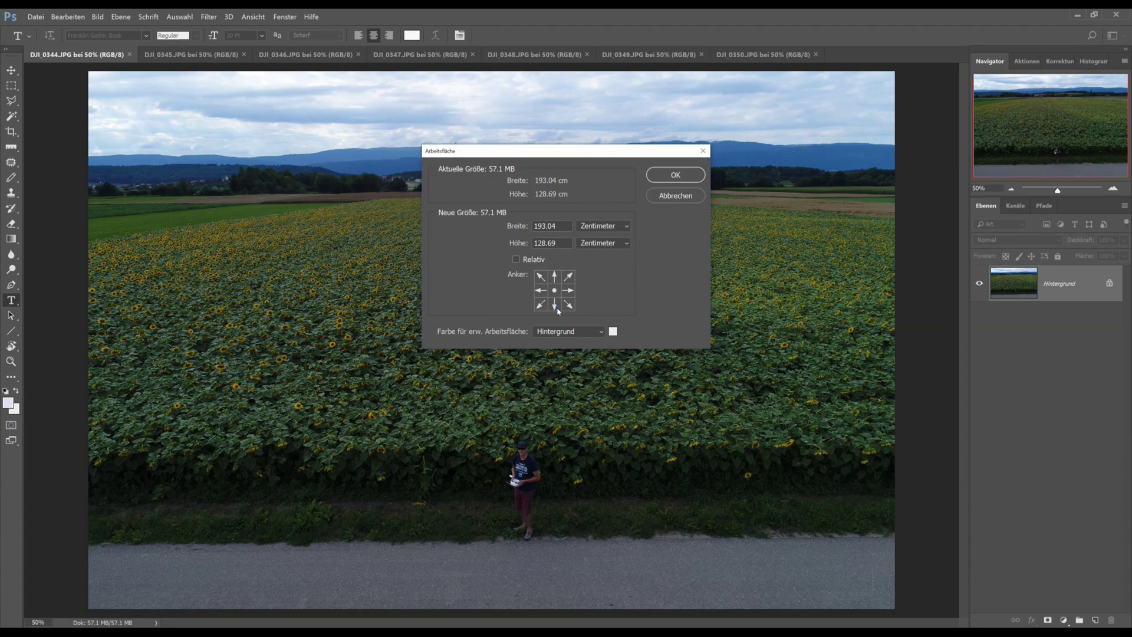
pyautogui.click(555, 306)
pyautogui.click(610, 226)
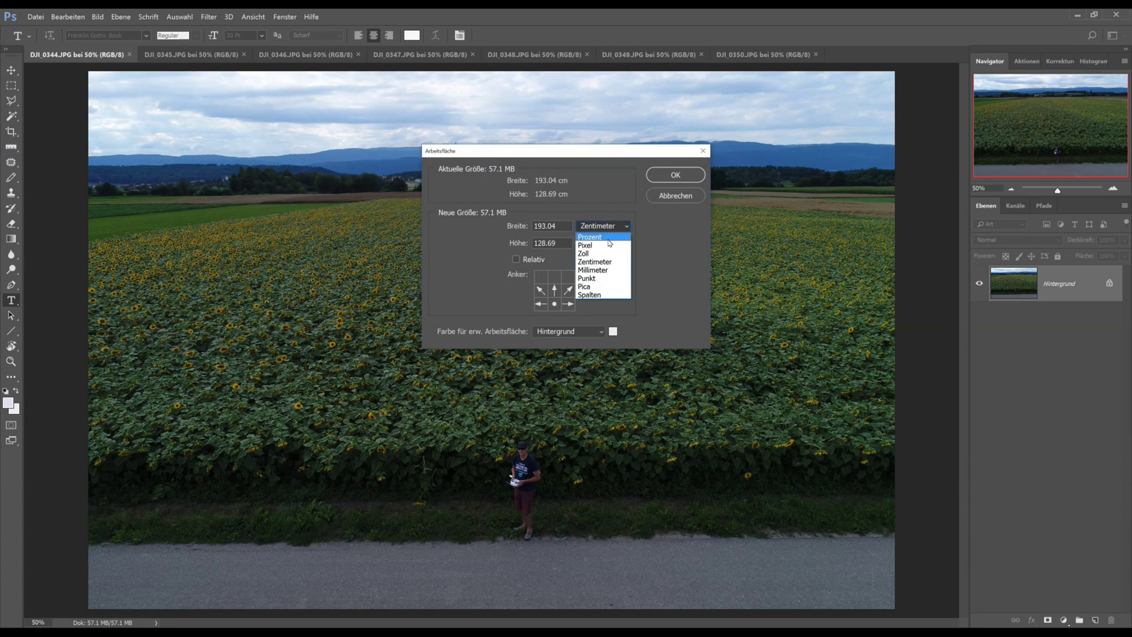
pyautogui.click(609, 239)
pyautogui.doubleClick(540, 243)
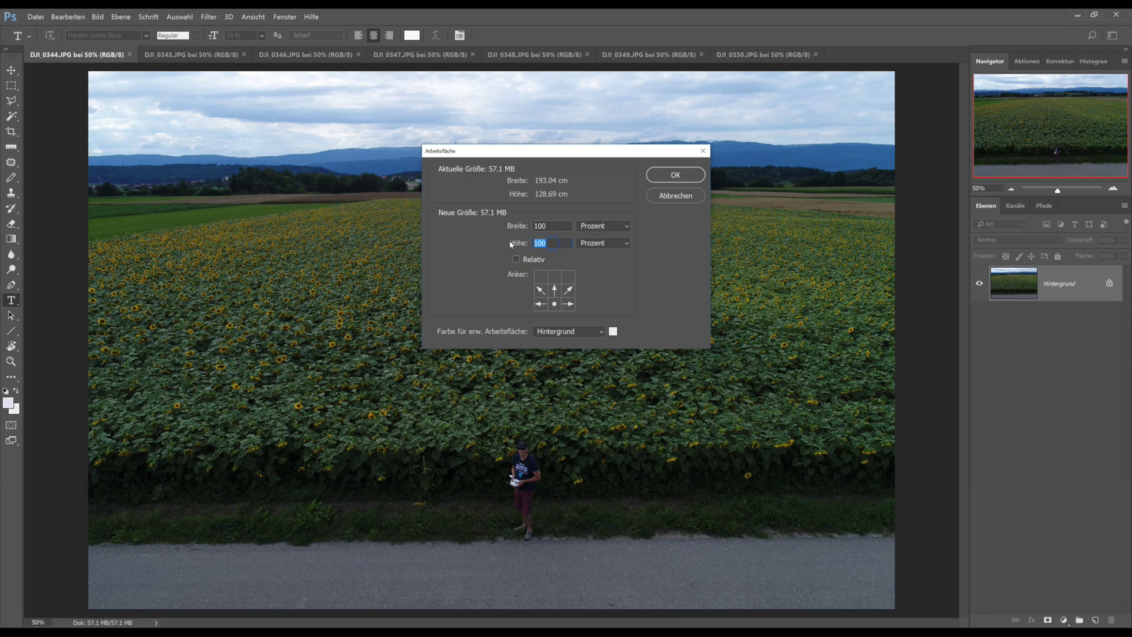
pyautogui.write('300')
pyautogui.press('Return')
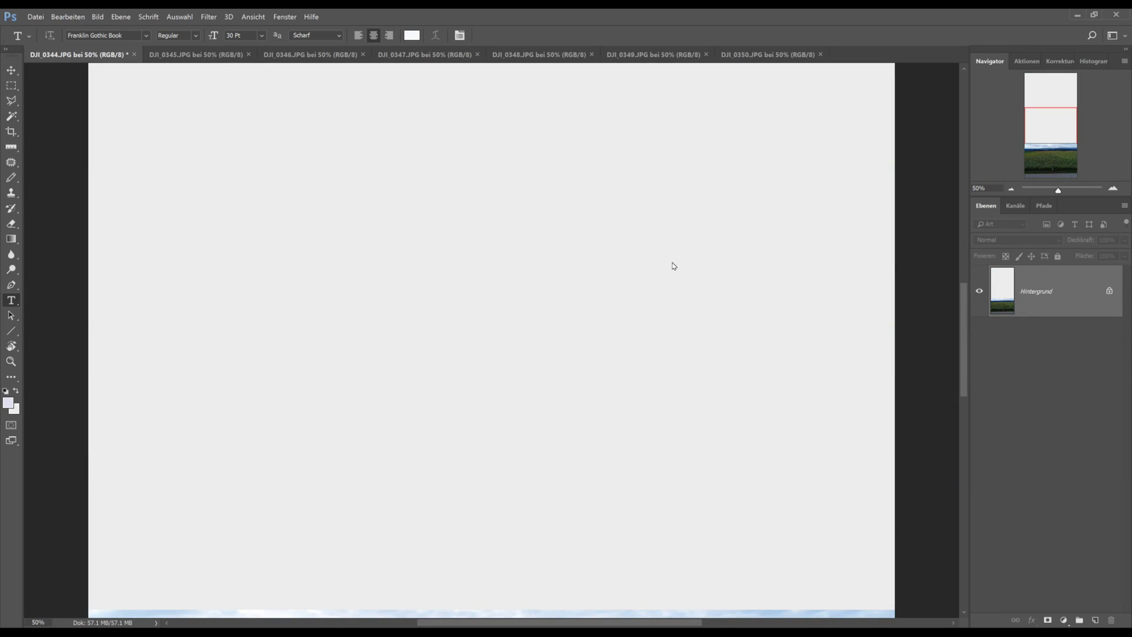
# Step: Copy the DJI_0345 photo into the DJI_0344 panorama canvas as a new layer
pyautogui.click(1040, 128)
pyautogui.moveTo(1040, 132); pyautogui.dragTo(1041, 167)
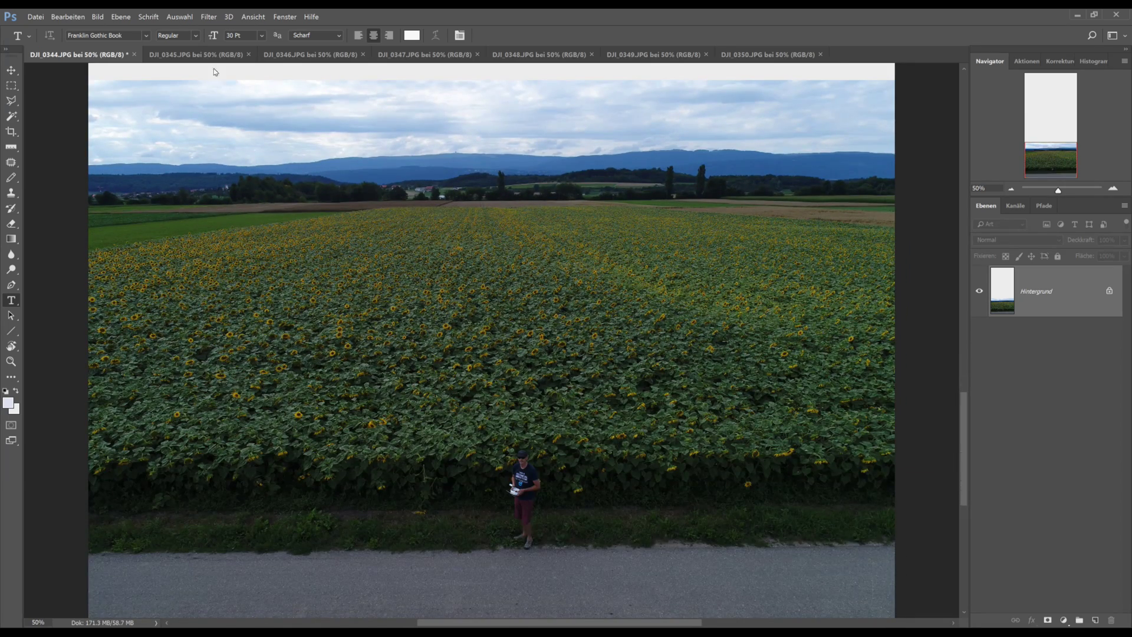
pyautogui.click(185, 55)
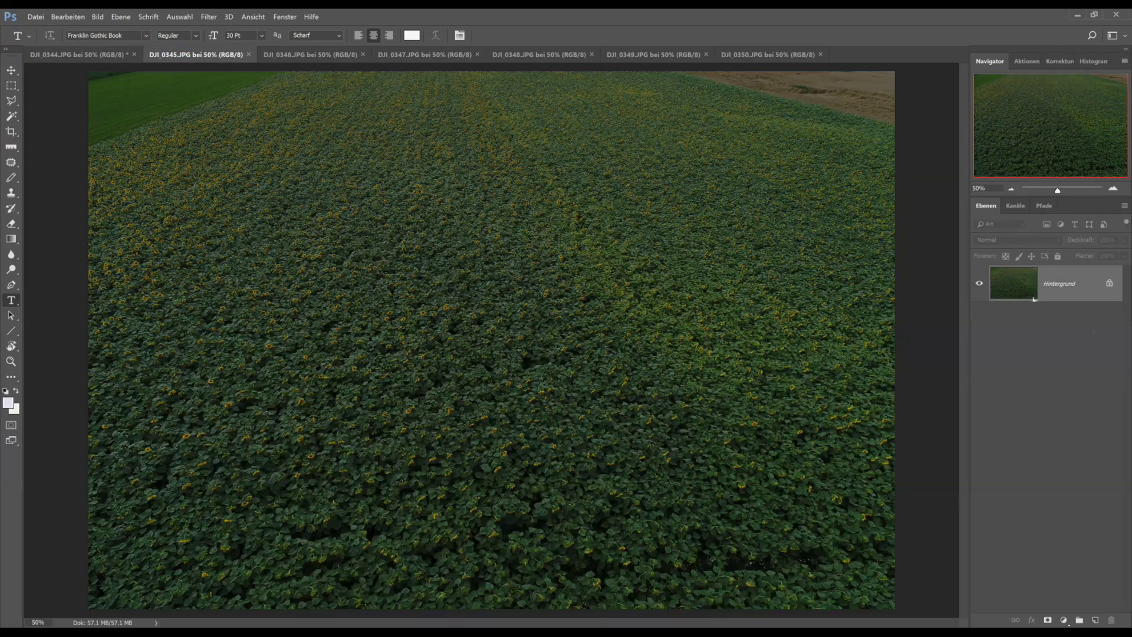
pyautogui.moveTo(1014, 282); pyautogui.dragTo(442, 243)
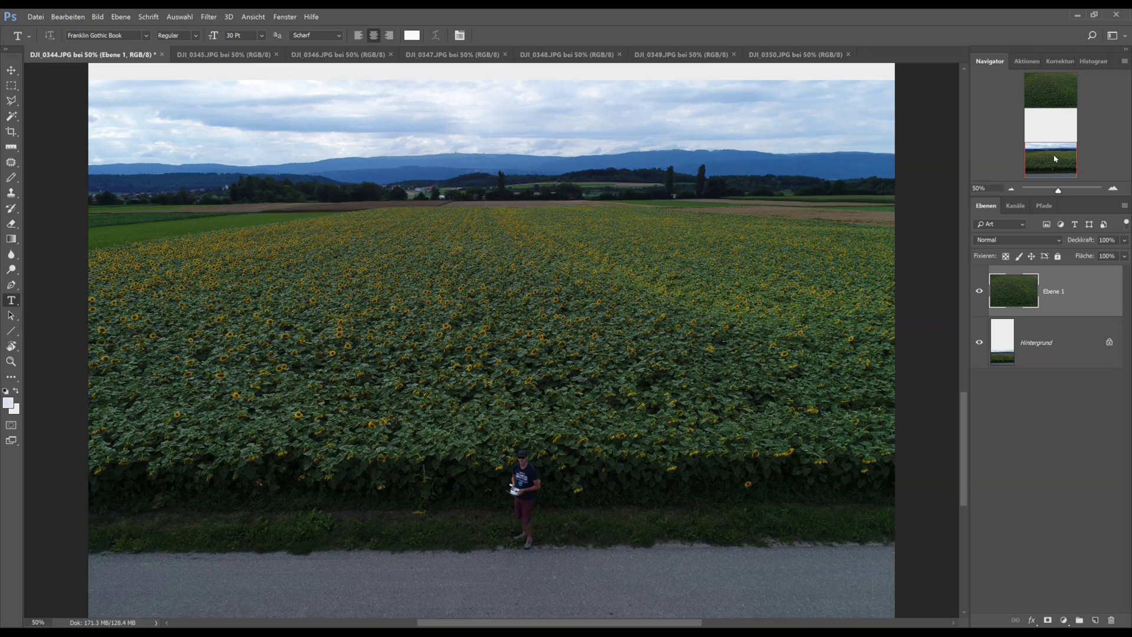
# Step: Move the new Ebene 1 photo down to overlap directly above the original shot
pyautogui.moveTo(1056, 158); pyautogui.dragTo(998, 92)
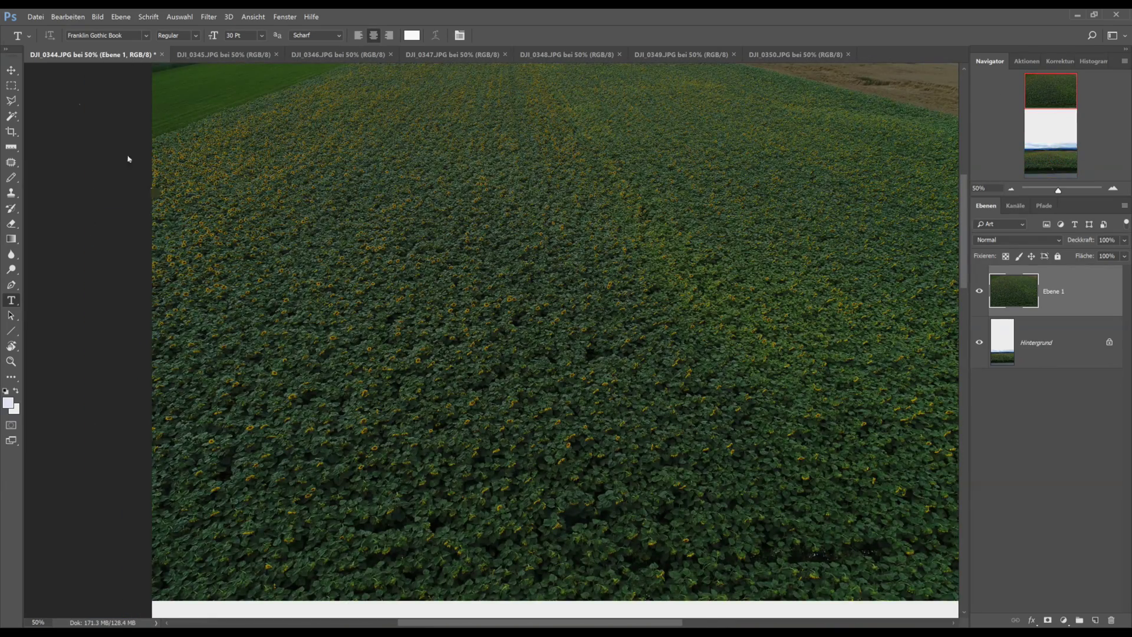
pyautogui.press('v')
pyautogui.moveTo(427, 220); pyautogui.dragTo(451, 456)
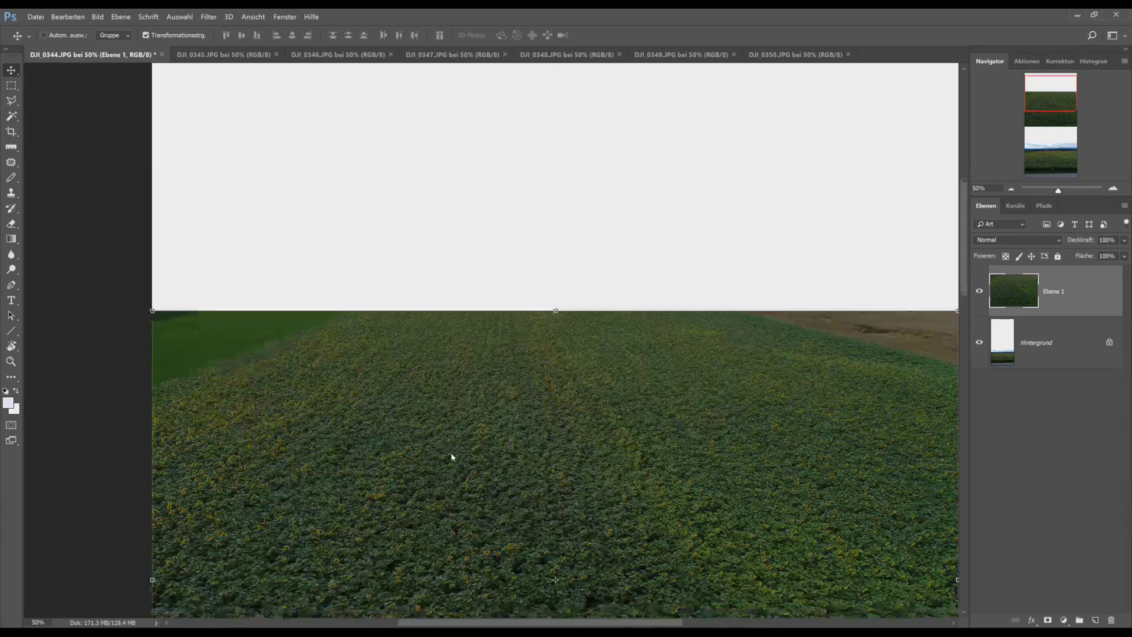
pyautogui.scroll(-6, 452, 455)
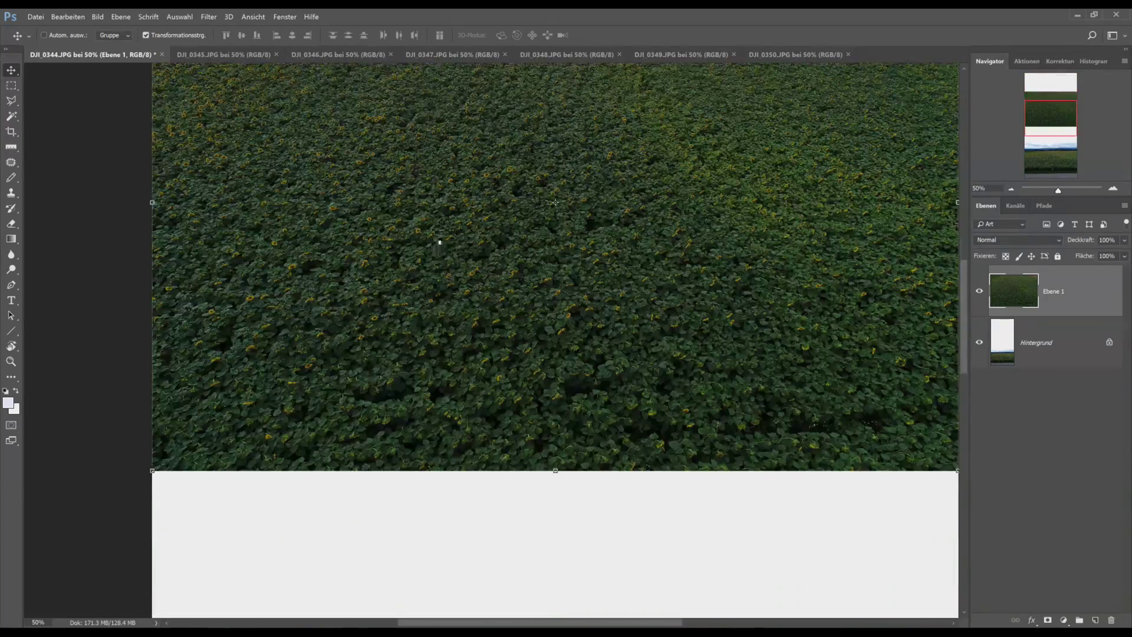
pyautogui.moveTo(439, 242); pyautogui.dragTo(442, 480)
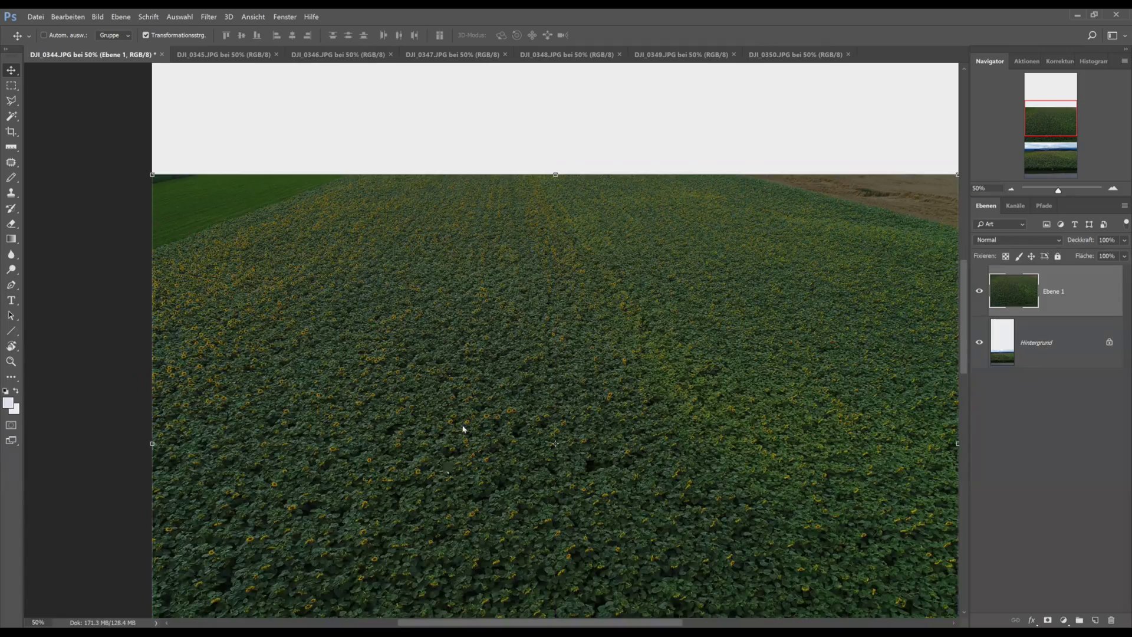
pyautogui.scroll(-9, 463, 429)
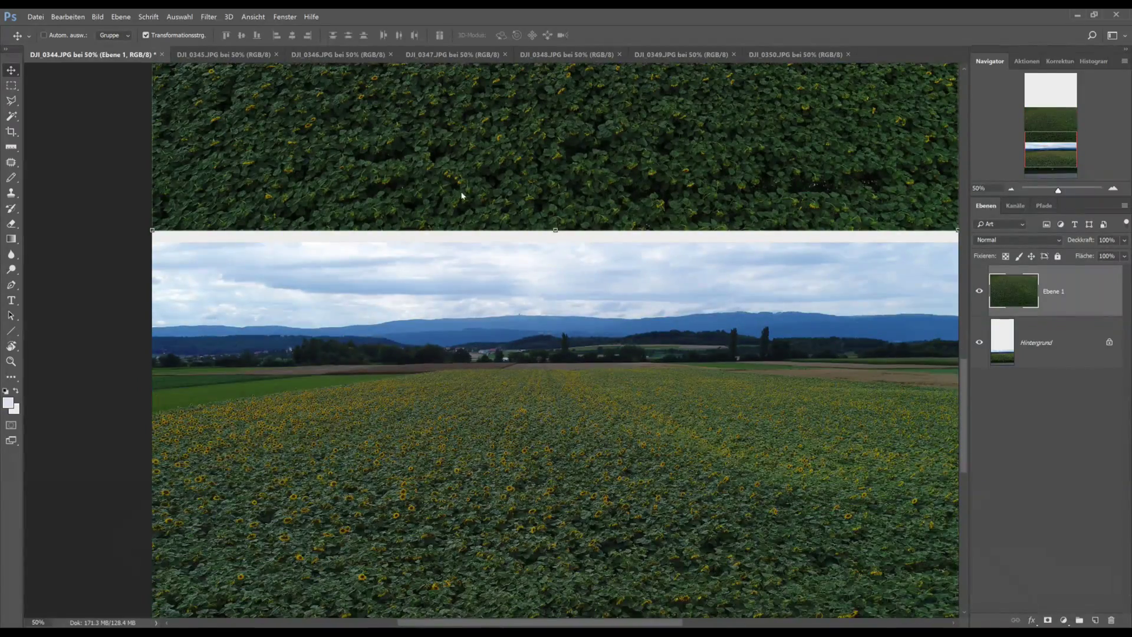
pyautogui.moveTo(451, 152); pyautogui.dragTo(452, 447)
pyautogui.scroll(-5, 473, 393)
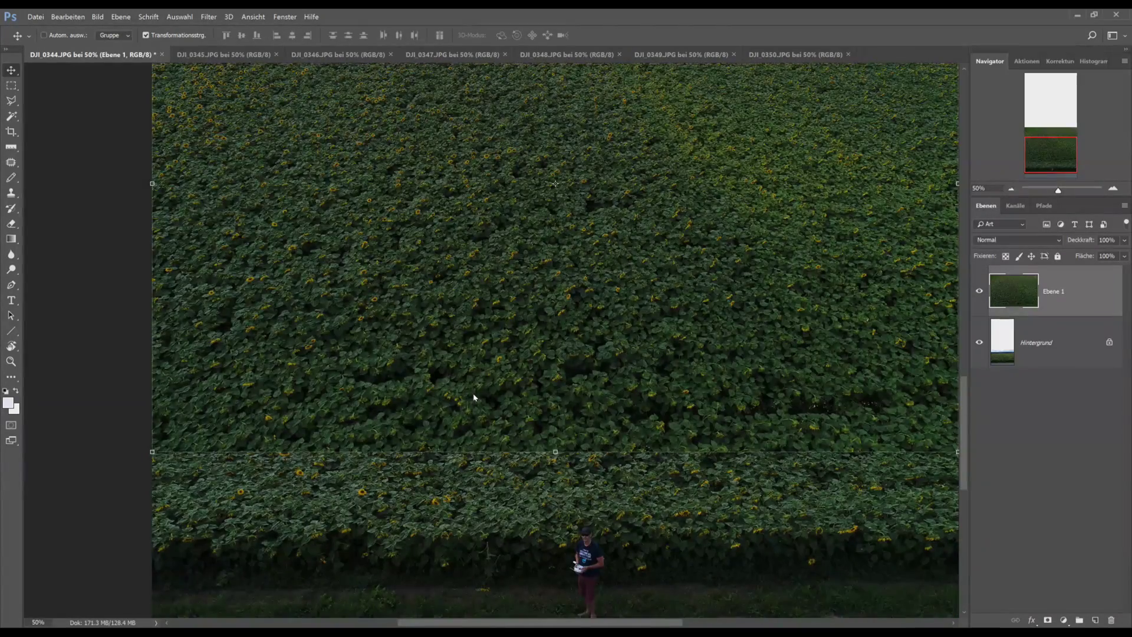
pyautogui.moveTo(472, 342); pyautogui.dragTo(473, 286)
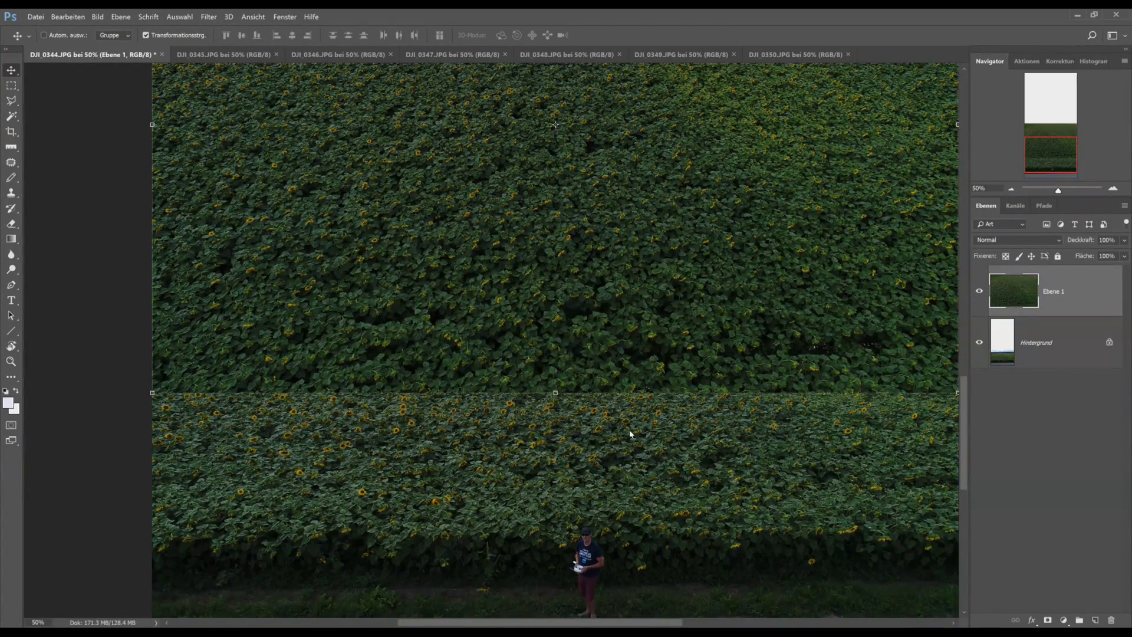
pyautogui.moveTo(476, 241); pyautogui.dragTo(480, 305)
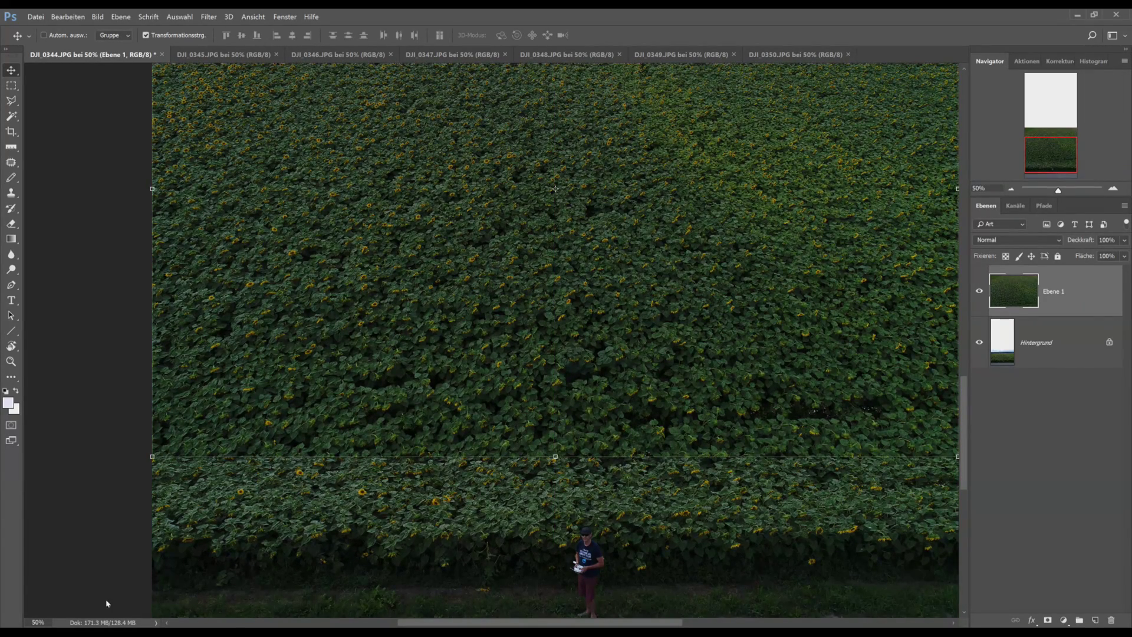
pyautogui.moveTo(433, 623); pyautogui.dragTo(461, 623)
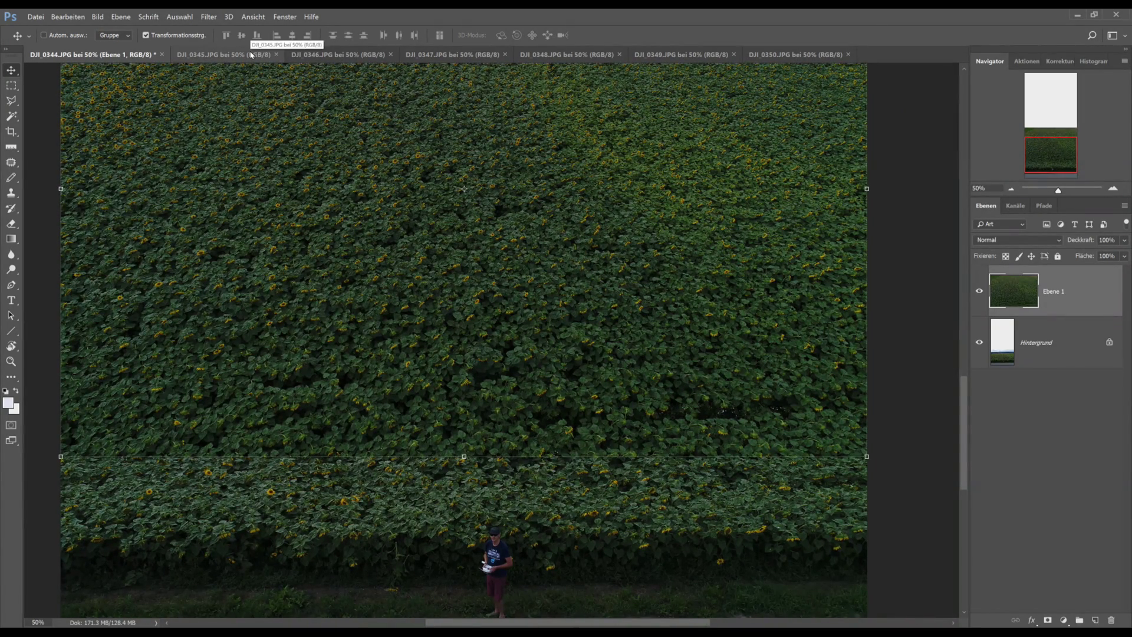
# Step: Copy the DJI_0346 photo into the panorama and zoom to 25%
pyautogui.click(332, 55)
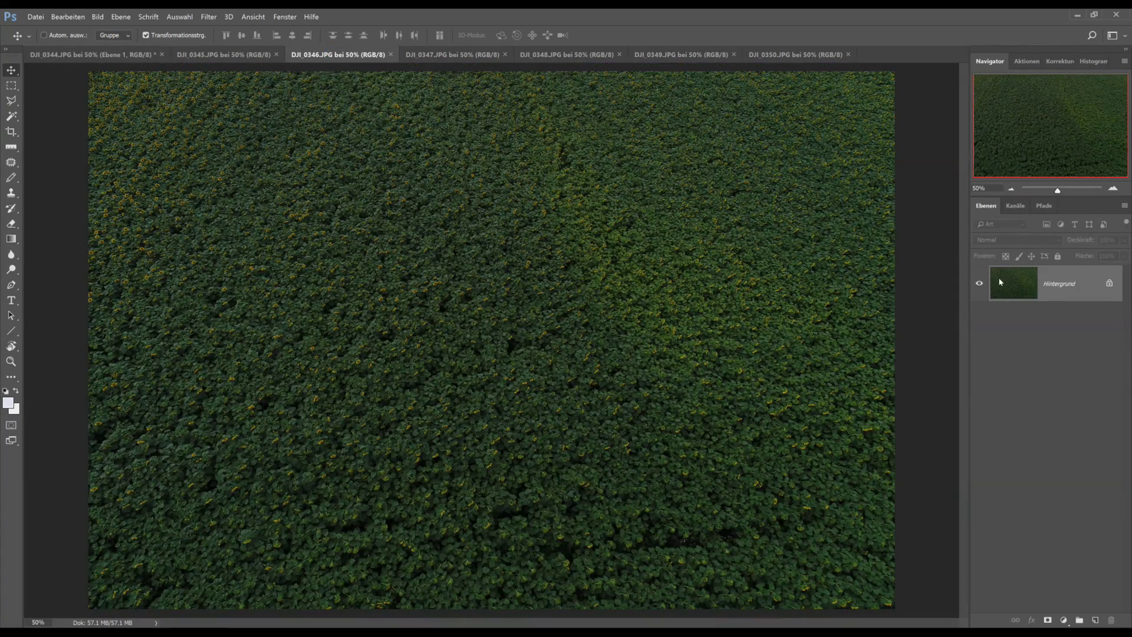
pyautogui.moveTo(999, 282); pyautogui.dragTo(390, 178)
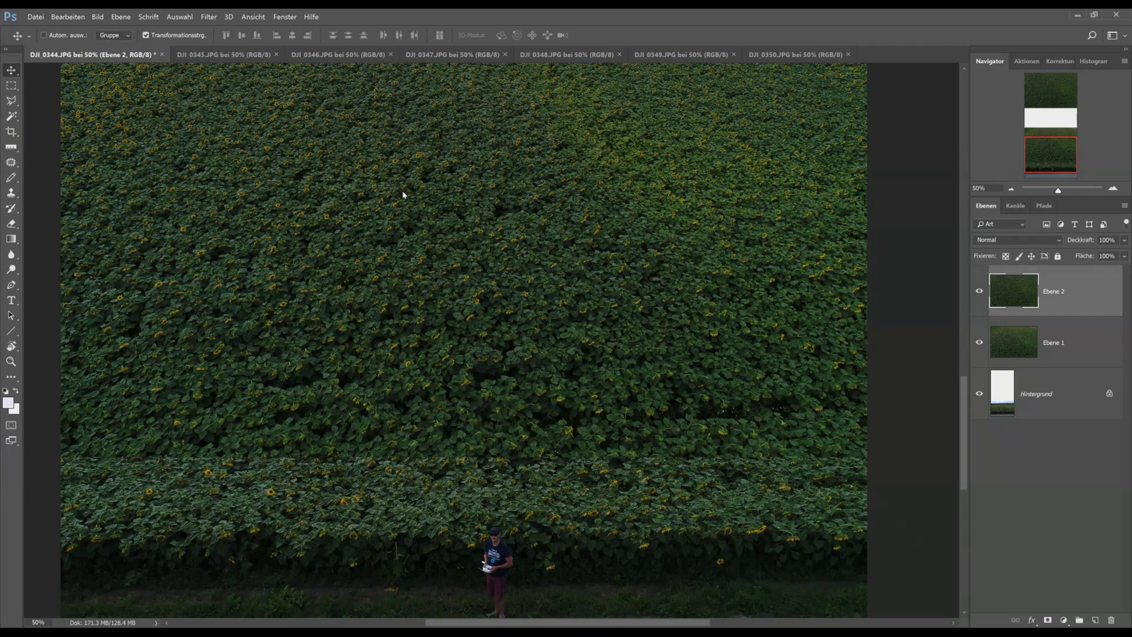
pyautogui.click(45, 622)
pyautogui.write('25')
pyautogui.press('Return')
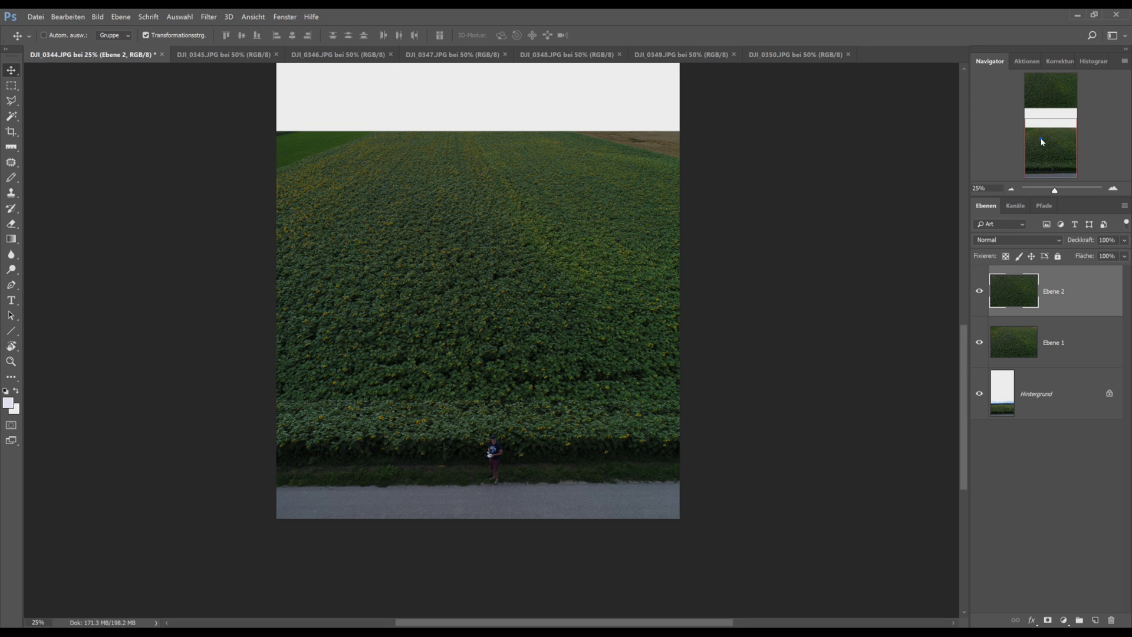
# Step: Align Ebene 2 directly above the first added field photo
pyautogui.moveTo(1042, 143); pyautogui.dragTo(1042, 110)
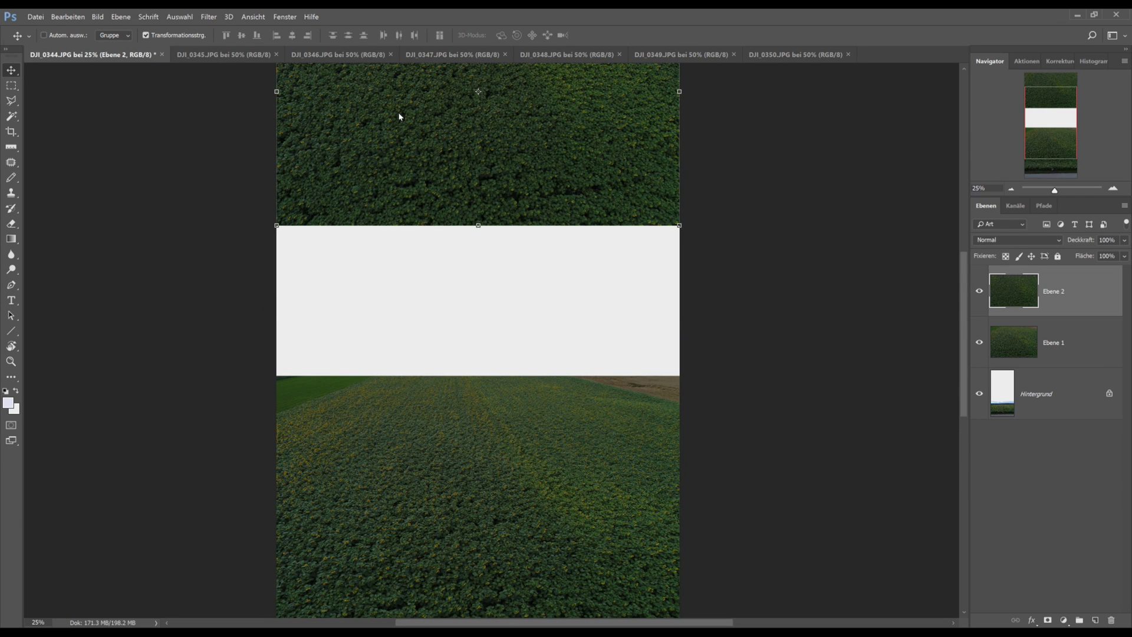
pyautogui.moveTo(399, 114); pyautogui.dragTo(397, 370)
pyautogui.scroll(-2, 397, 369)
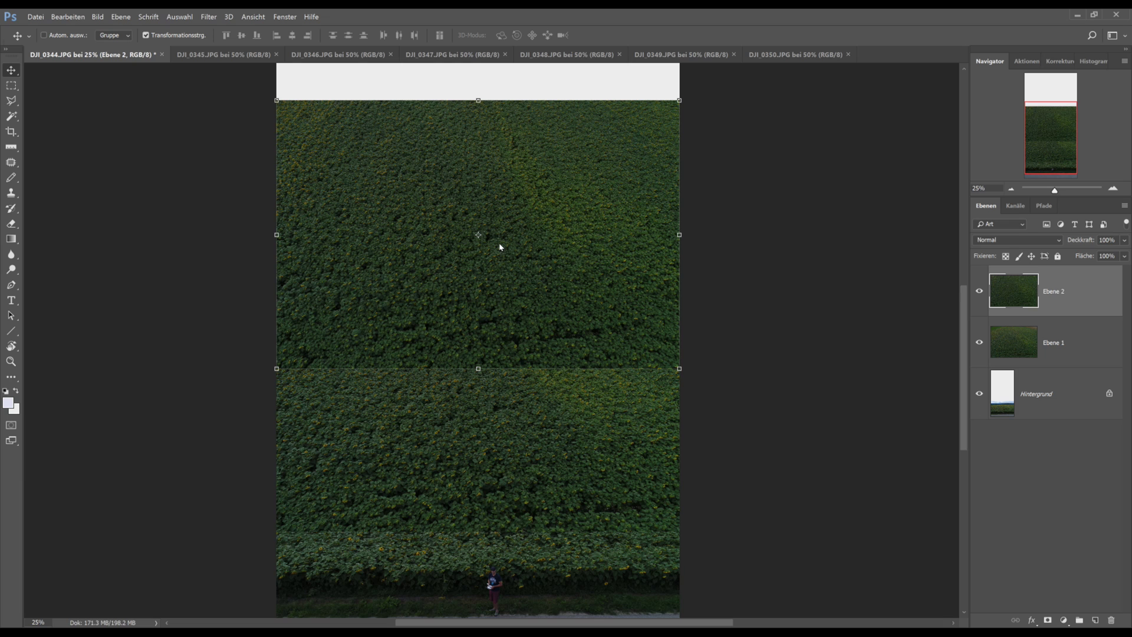
pyautogui.moveTo(500, 248); pyautogui.dragTo(454, 363)
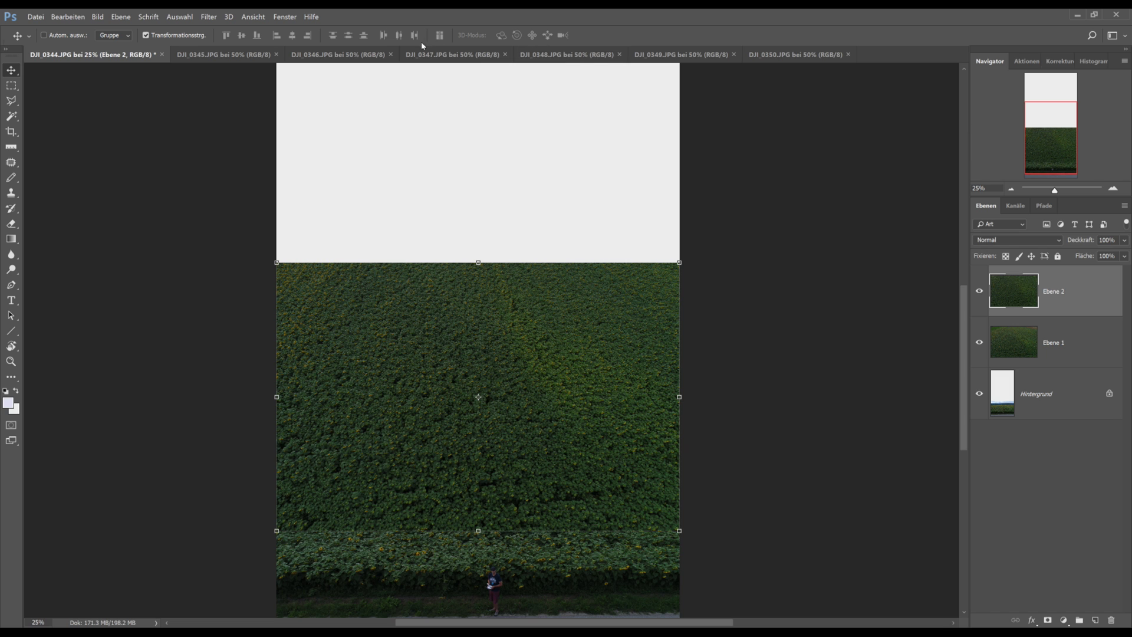
# Step: Copy DJI_0347 in as Ebene 3, position it, then copy DJI_0348 in as Ebene 4
pyautogui.click(439, 55)
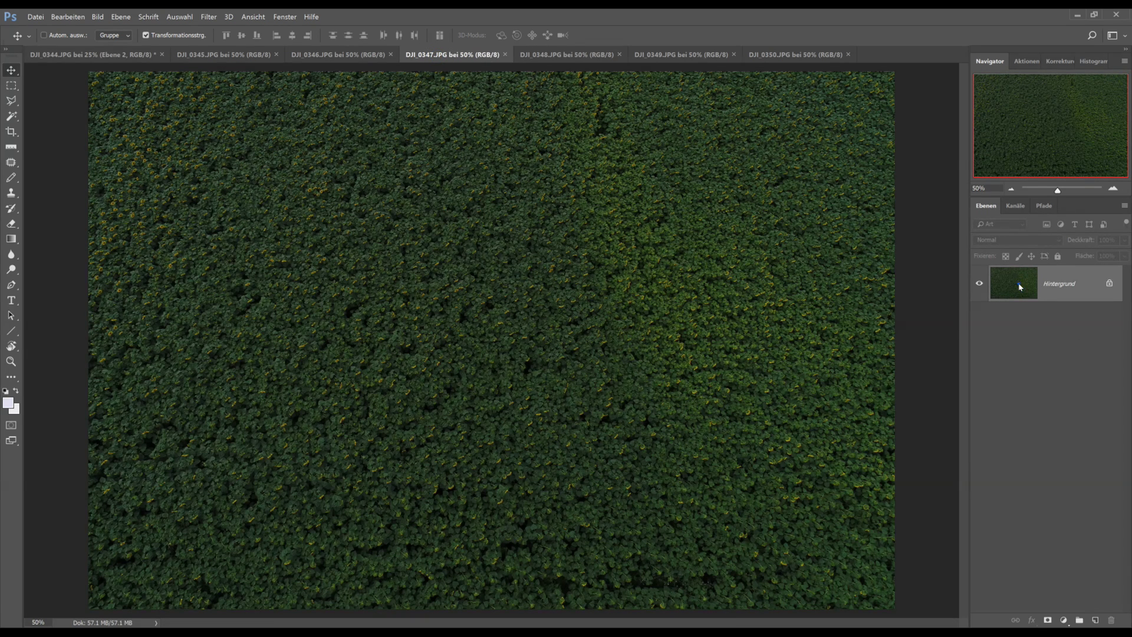
pyautogui.moveTo(1020, 287); pyautogui.dragTo(349, 144)
pyautogui.moveTo(462, 152); pyautogui.dragTo(425, 403)
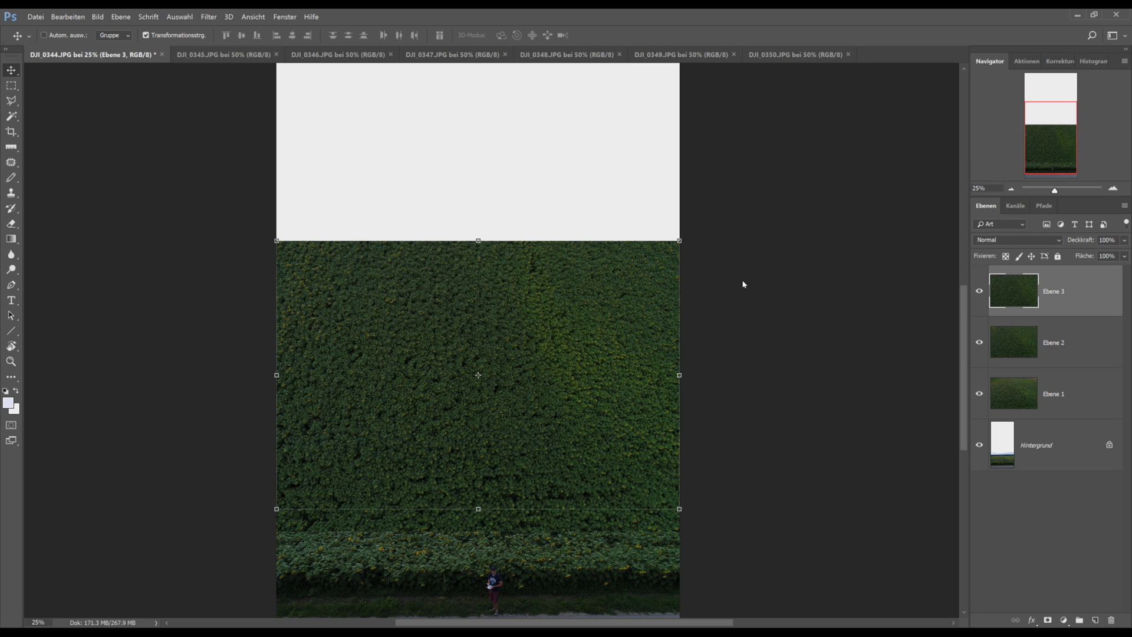
pyautogui.click(531, 54)
pyautogui.moveTo(1000, 283); pyautogui.dragTo(408, 369)
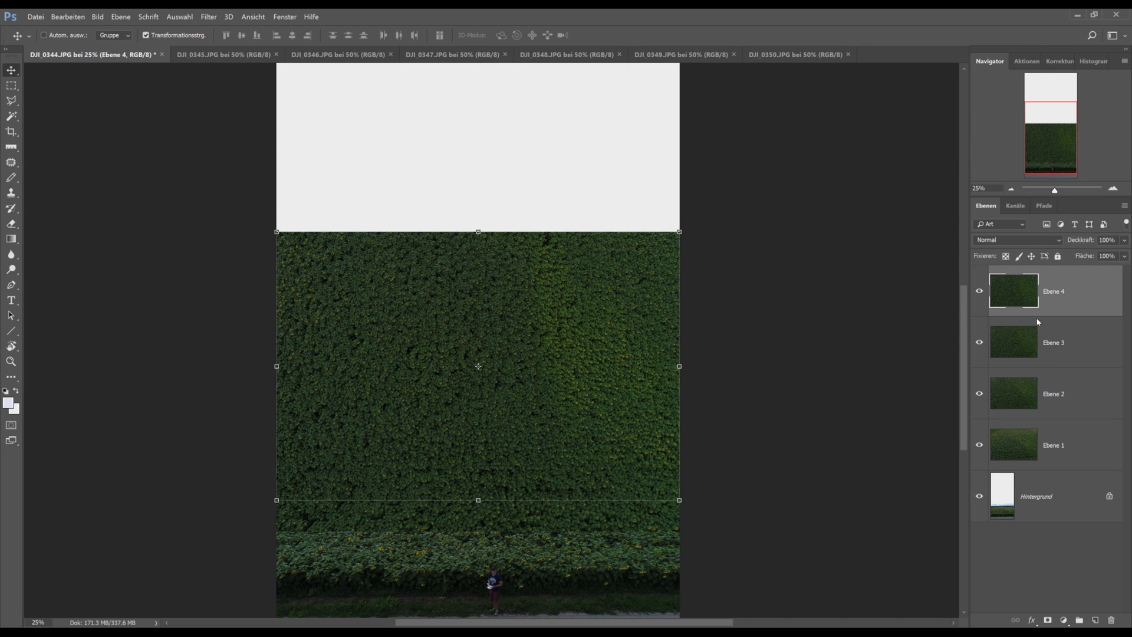
# Step: Copy DJI_0349 in as Ebene 5 over the top white area and lower its opacity to 54%
pyautogui.click(678, 55)
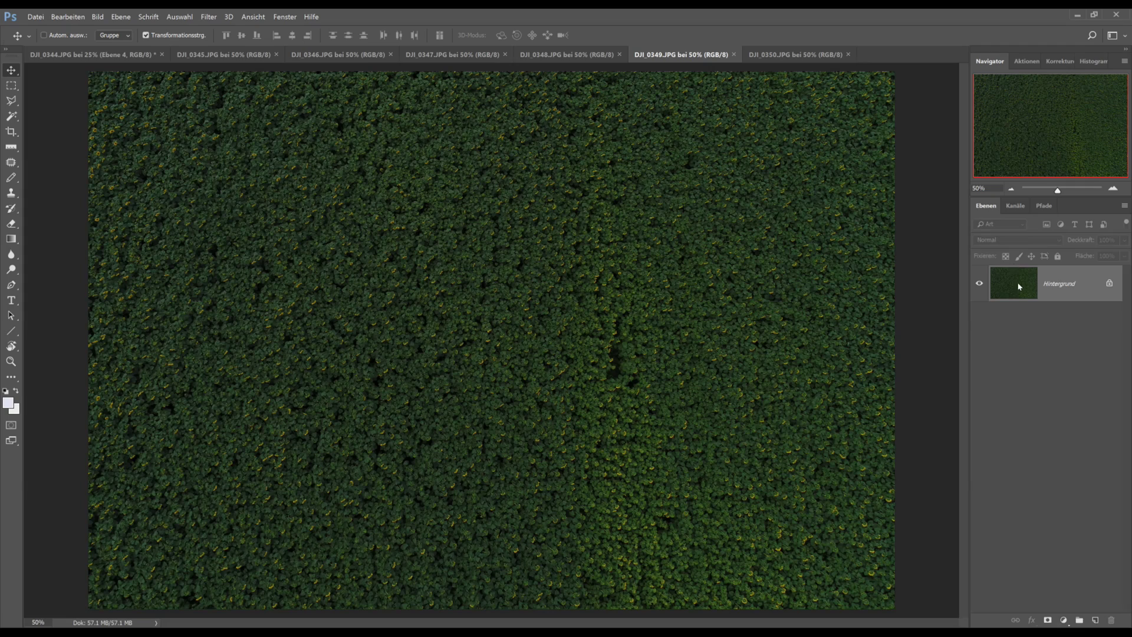
pyautogui.moveTo(1019, 285); pyautogui.dragTo(276, 192)
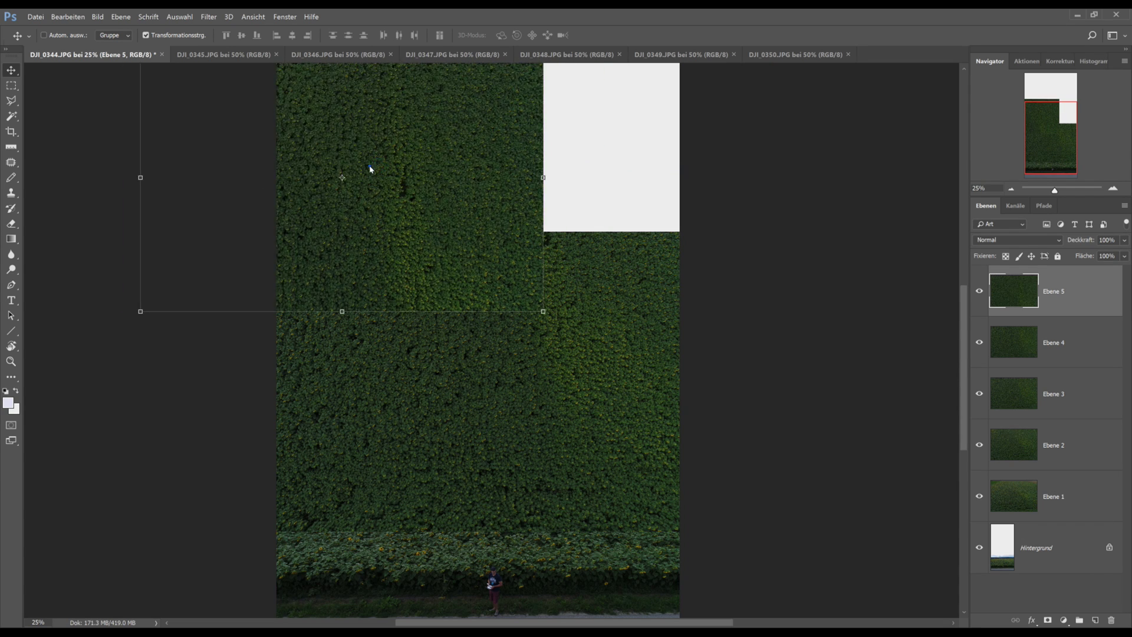
pyautogui.moveTo(371, 170); pyautogui.dragTo(506, 175)
pyautogui.click(1124, 240)
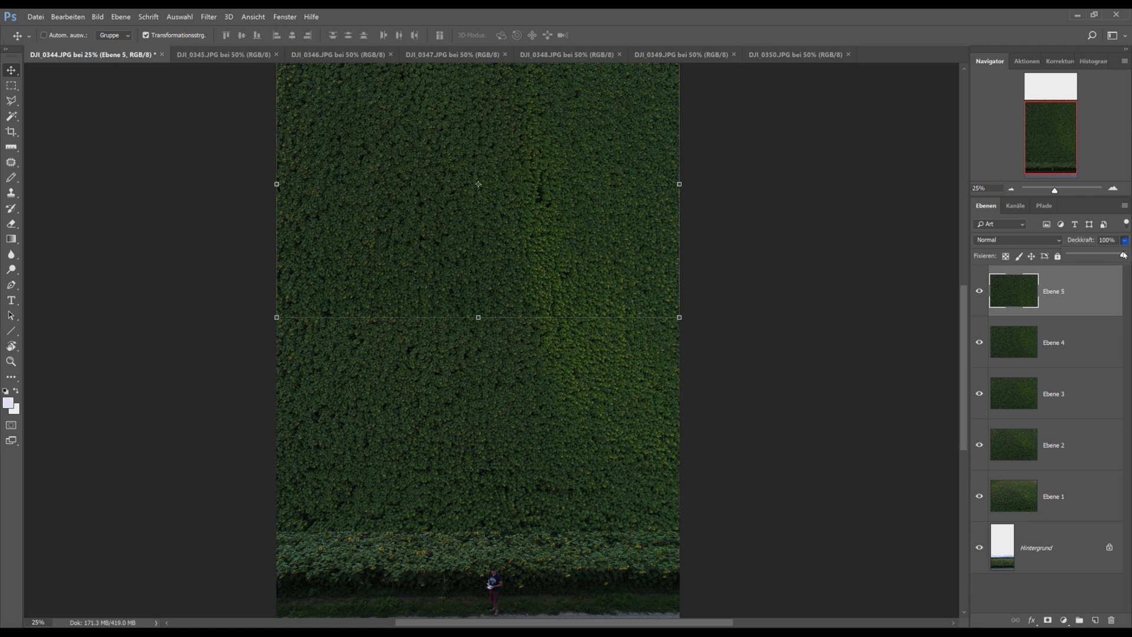
pyautogui.moveTo(1123, 255); pyautogui.dragTo(1099, 256)
# Step: Align Ebene 5 with the overlap, restore it to 100% opacity, and bring up DJI_0350
pyautogui.moveTo(507, 164); pyautogui.dragTo(527, 190)
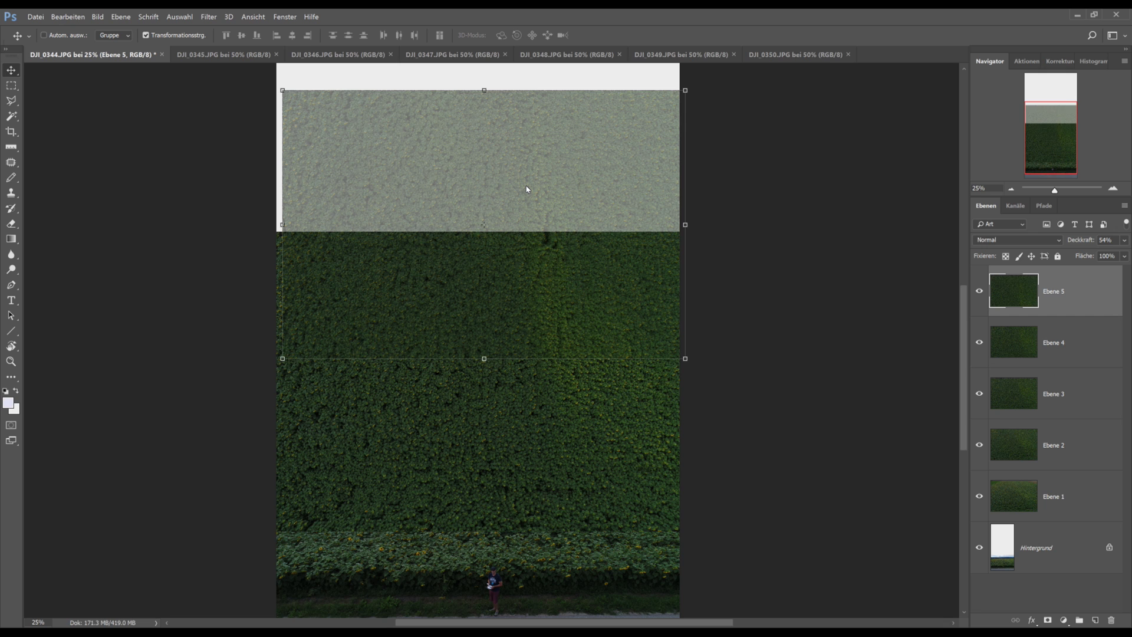
pyautogui.click(1124, 241)
pyautogui.press('0')
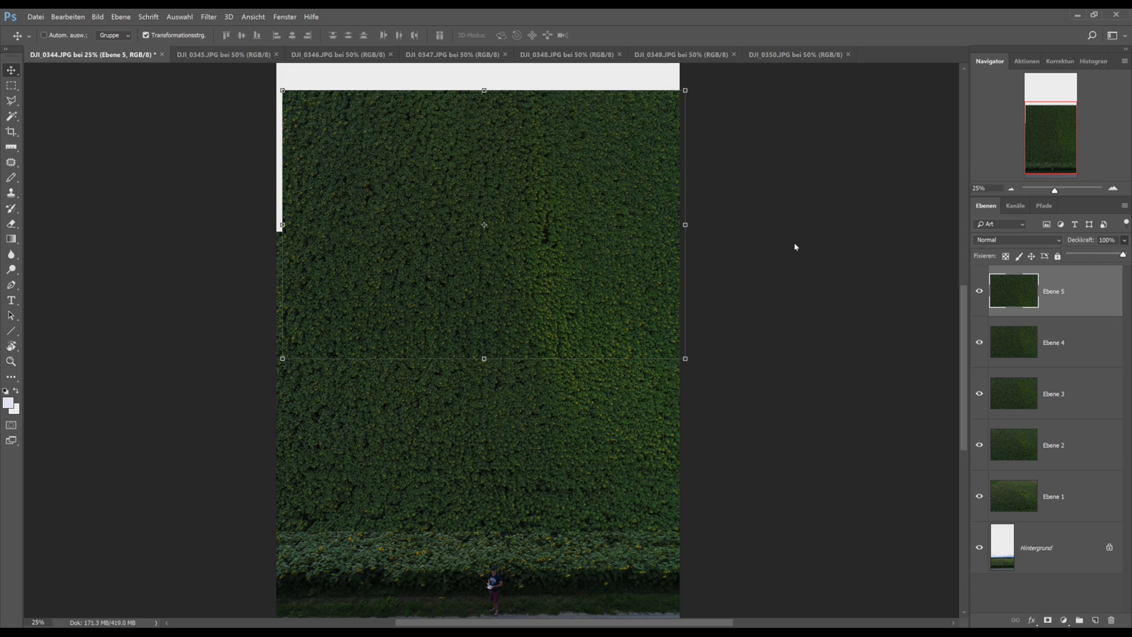
pyautogui.click(787, 54)
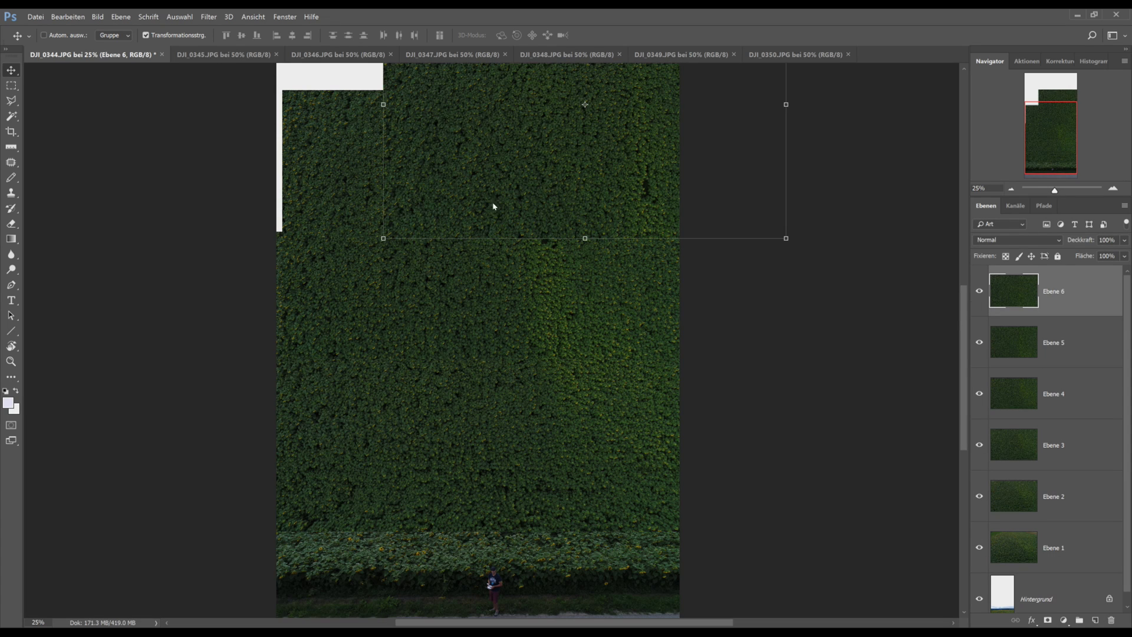
# Step: Align Ebene 6 at the panorama top at 41% opacity with arrow nudges, then restore 100%
pyautogui.moveTo(528, 161); pyautogui.dragTo(444, 204)
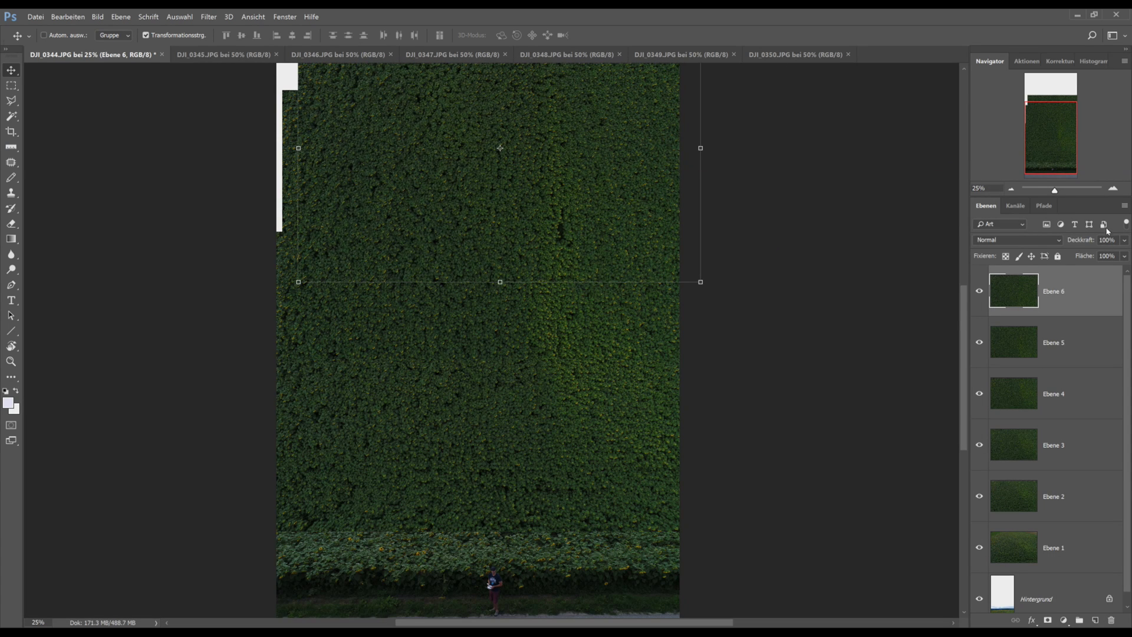
pyautogui.click(1124, 240)
pyautogui.moveTo(1123, 255); pyautogui.dragTo(1091, 254)
pyautogui.moveTo(557, 79)
pyautogui.mouseDown()
pyautogui.moveTo(507, 83)
pyautogui.moveTo(537, 79)
pyautogui.mouseUp()
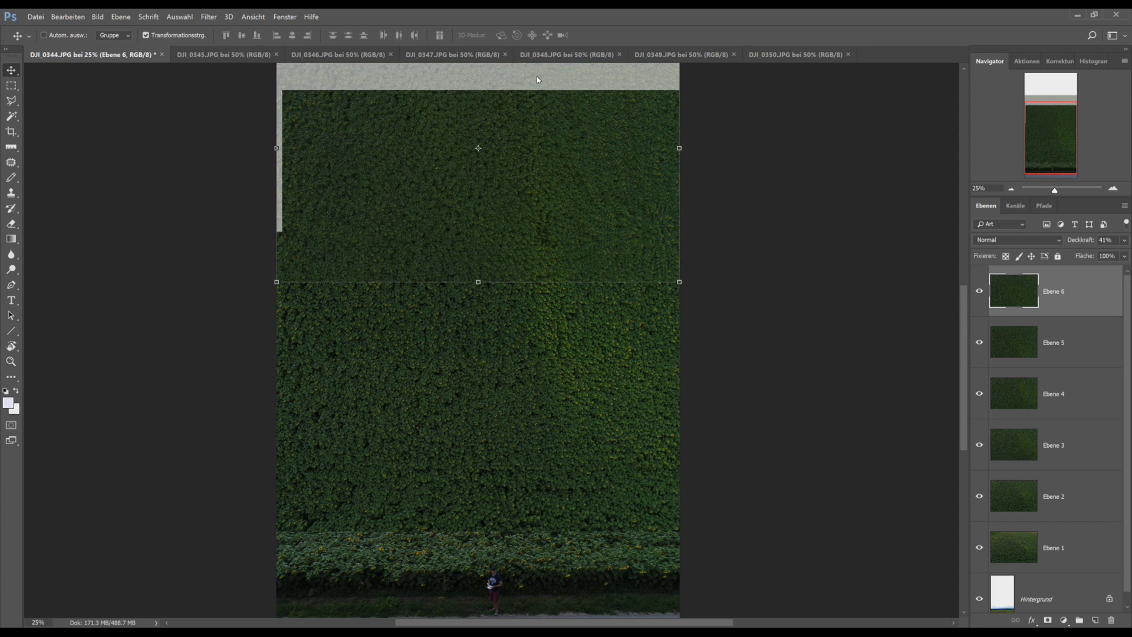
pyautogui.press('Right')
pyautogui.press('Right')
pyautogui.press('Right')
pyautogui.press('Right')
pyautogui.press('Right')
pyautogui.press('Right')
pyautogui.press('Right')
pyautogui.press('Right')
pyautogui.press('Right')
pyautogui.press('Right')
pyautogui.press('Right')
pyautogui.press('Right')
pyautogui.press('Right')
pyautogui.press('Right')
pyautogui.press('Right')
pyautogui.press('Right')
pyautogui.press('Right')
pyautogui.press('Right')
pyautogui.press('Right')
pyautogui.press('Right')
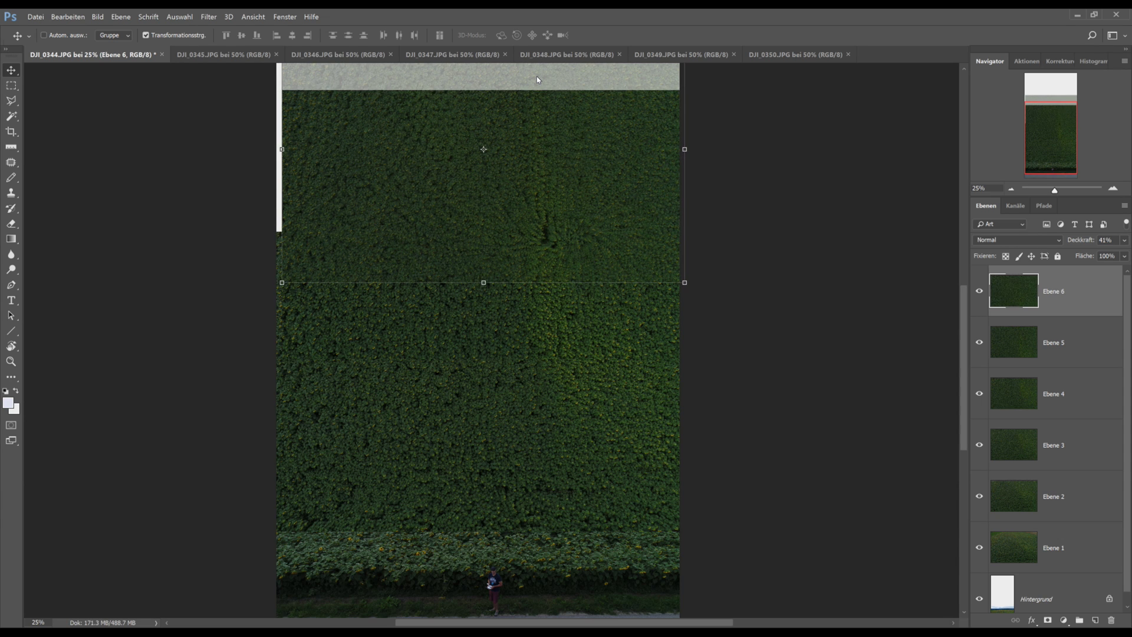
pyautogui.press('Right')
pyautogui.press('Right')
pyautogui.press('Right')
pyautogui.press('Right')
pyautogui.press('Right')
pyautogui.press('Right')
pyautogui.press('Right')
pyautogui.press('Right')
pyautogui.press('Right')
pyautogui.press('Right')
pyautogui.press('Right')
pyautogui.press('Right')
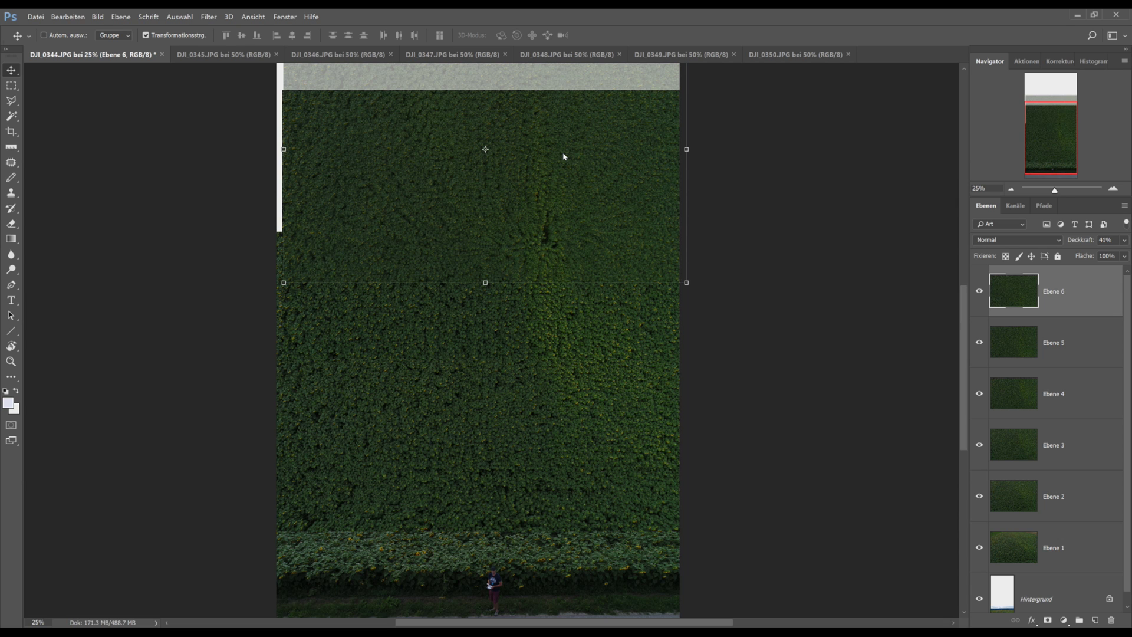
pyautogui.press('Down')
pyautogui.press('Down')
pyautogui.press('Down')
pyautogui.press('Down')
pyautogui.click(1123, 241)
pyautogui.moveTo(1092, 256); pyautogui.dragTo(1128, 258)
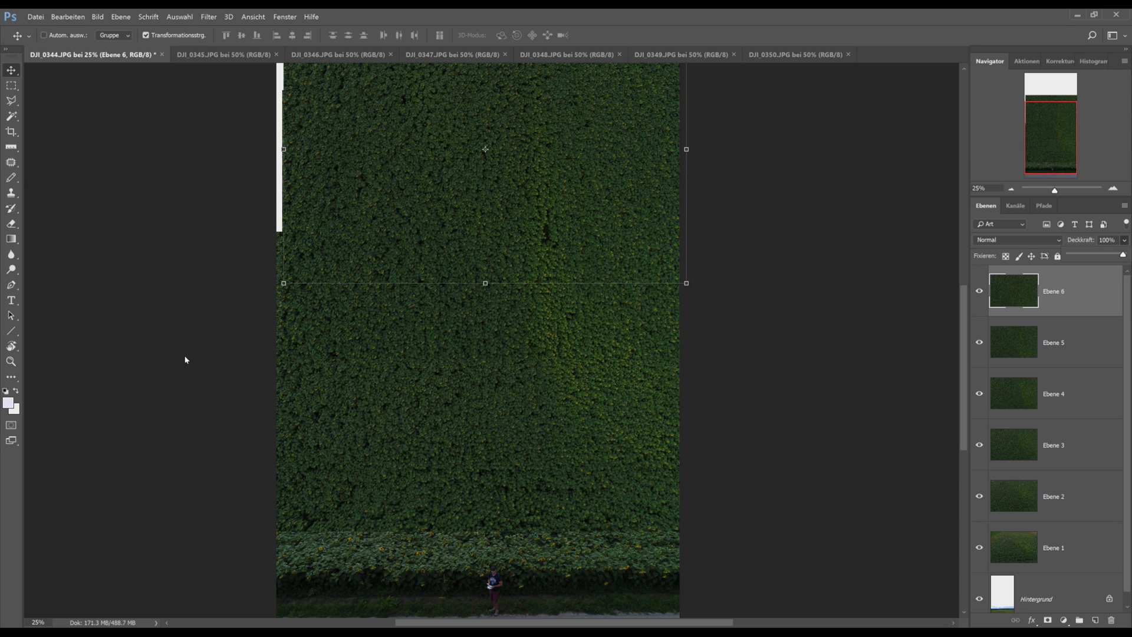
# Step: At 20% zoom, delete the overlapping band across the lower field from Ebene 2
pyautogui.click(37, 622)
pyautogui.write('20')
pyautogui.press('Return')
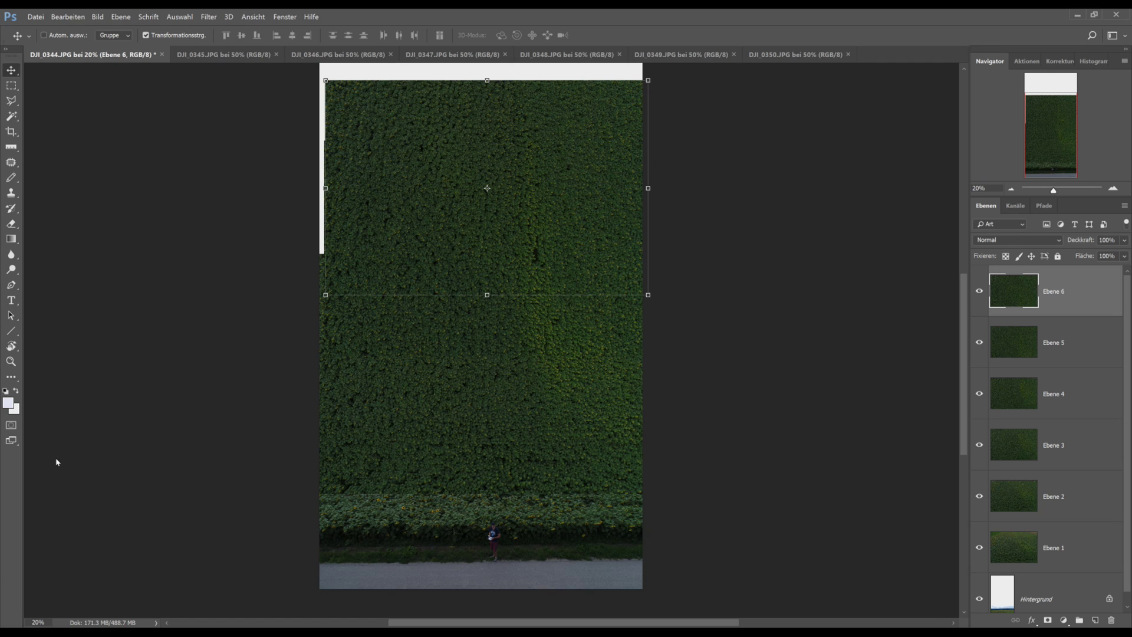
pyautogui.click(309, 243)
pyautogui.hotkey('alt', '[')
pyautogui.hotkey('alt', '[')
pyautogui.hotkey('alt', '[')
pyautogui.hotkey('alt', '[')
pyautogui.hotkey('alt', '[')
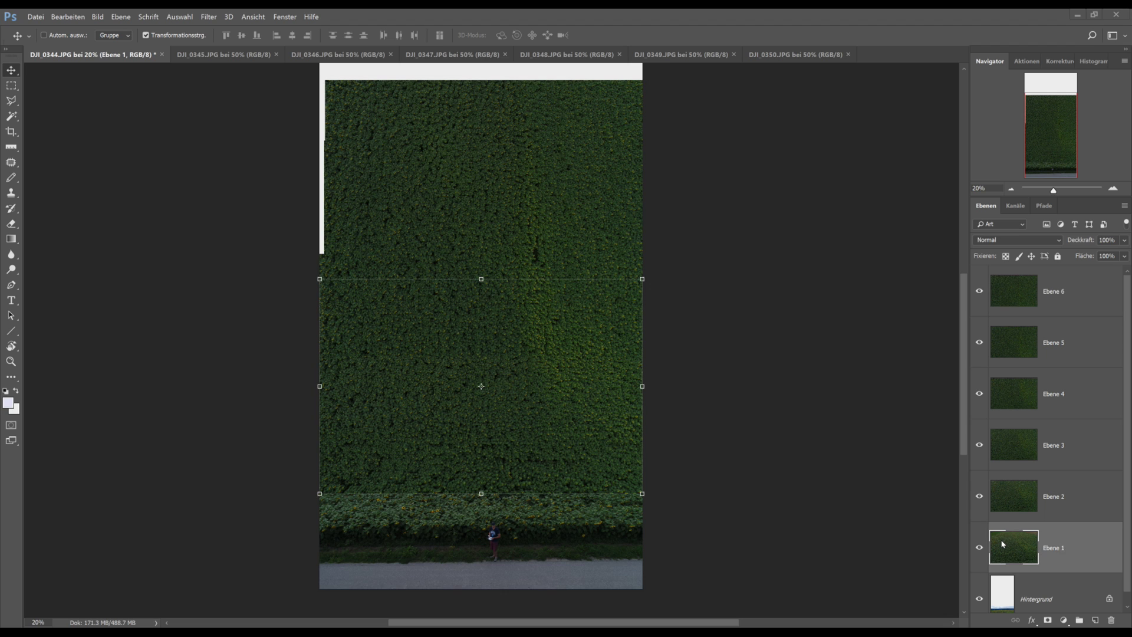
pyautogui.click(1006, 497)
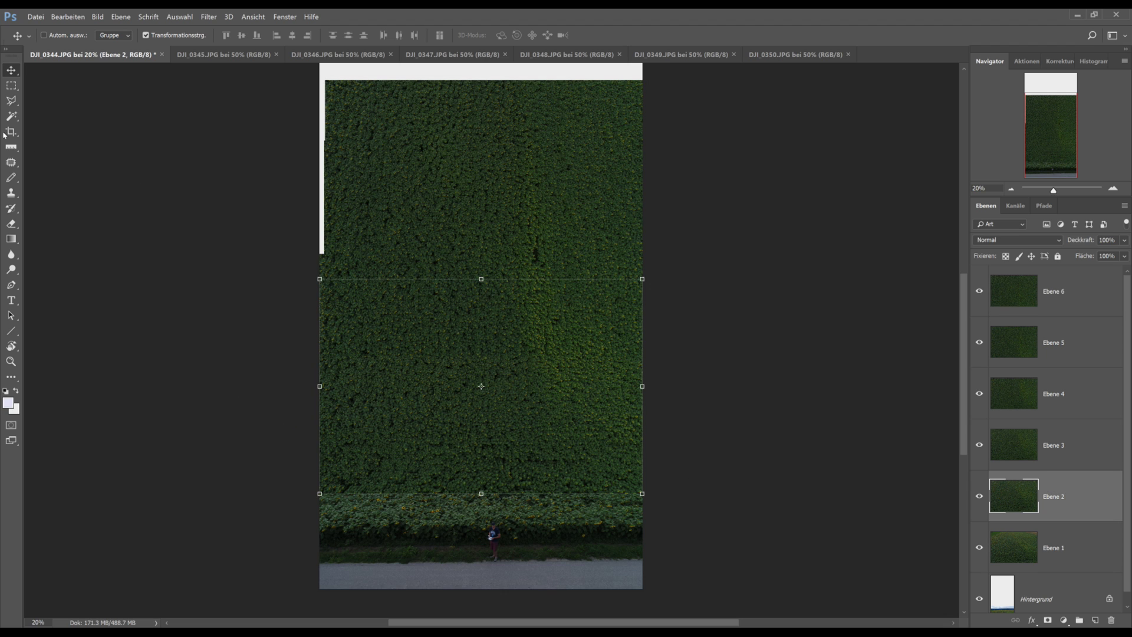
pyautogui.click(12, 85)
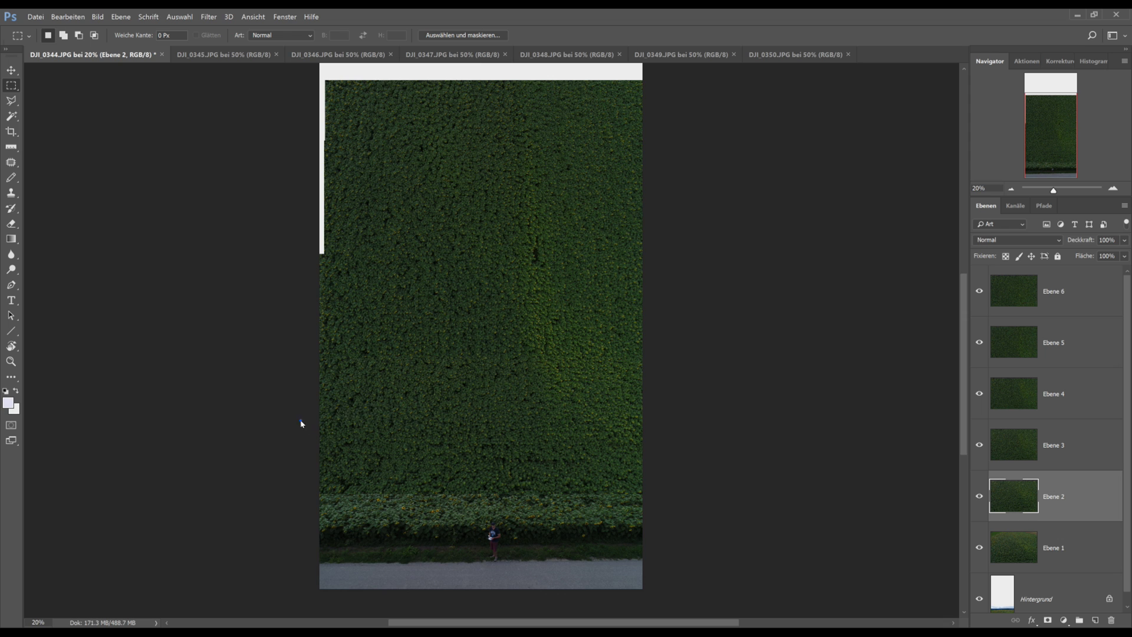
pyautogui.moveTo(301, 420); pyautogui.dragTo(690, 516)
pyautogui.press('Delete')
pyautogui.click(691, 448)
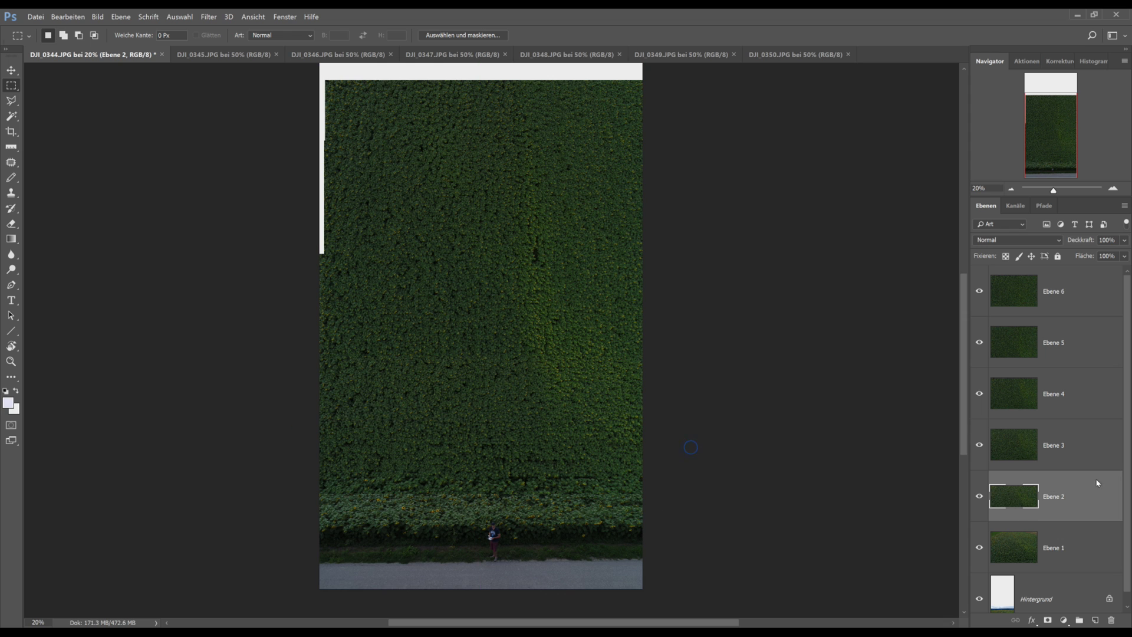
# Step: With Ebene 2 to 6 hidden, delete Ebene 1's upper band, then show them again
pyautogui.click(1023, 546)
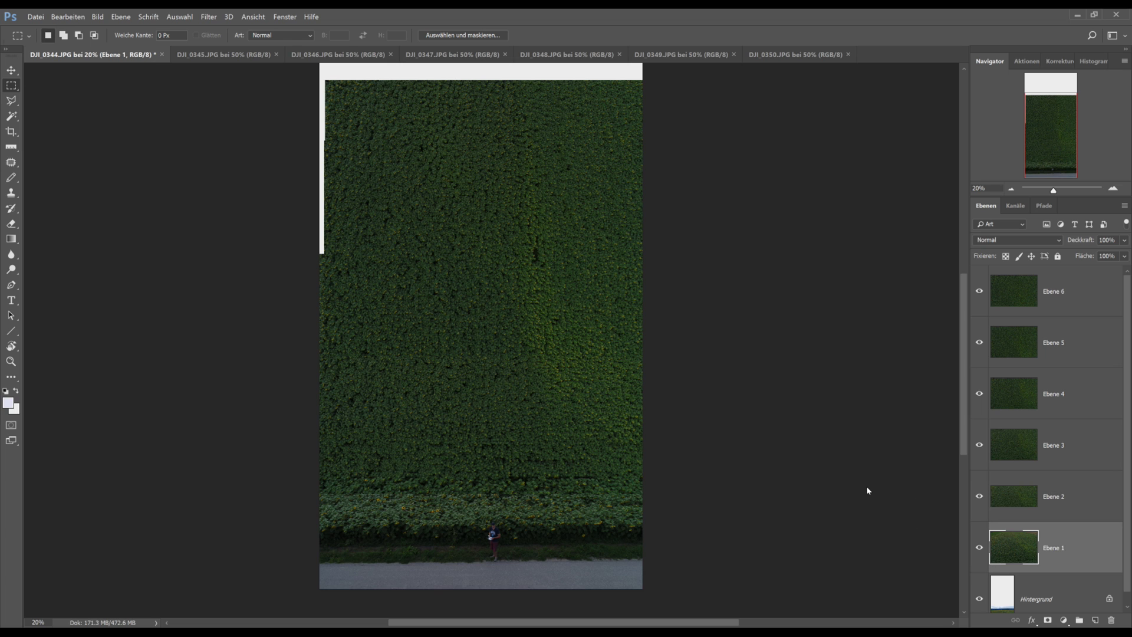
pyautogui.click(979, 497)
pyautogui.click(979, 446)
pyautogui.click(977, 392)
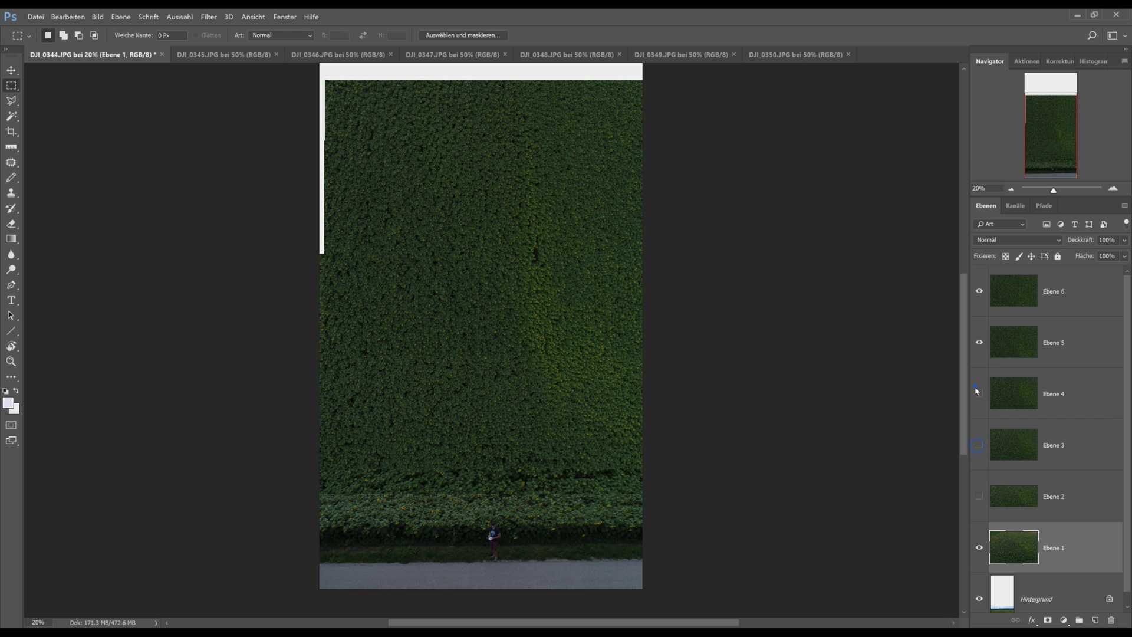
pyautogui.click(979, 342)
pyautogui.click(979, 290)
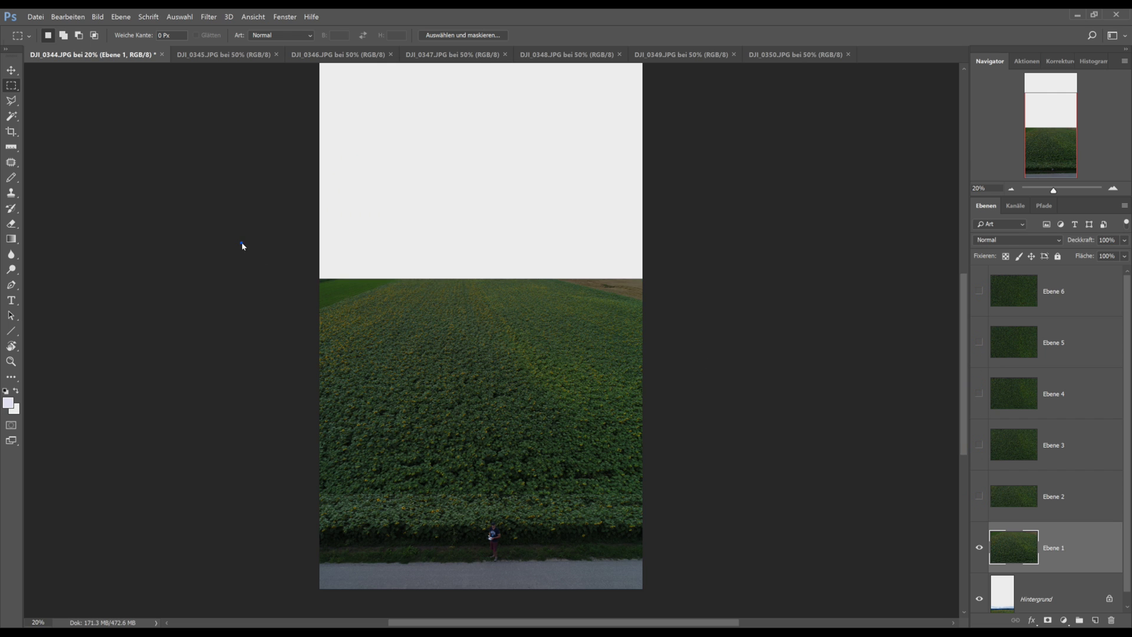
pyautogui.moveTo(241, 243); pyautogui.dragTo(723, 422)
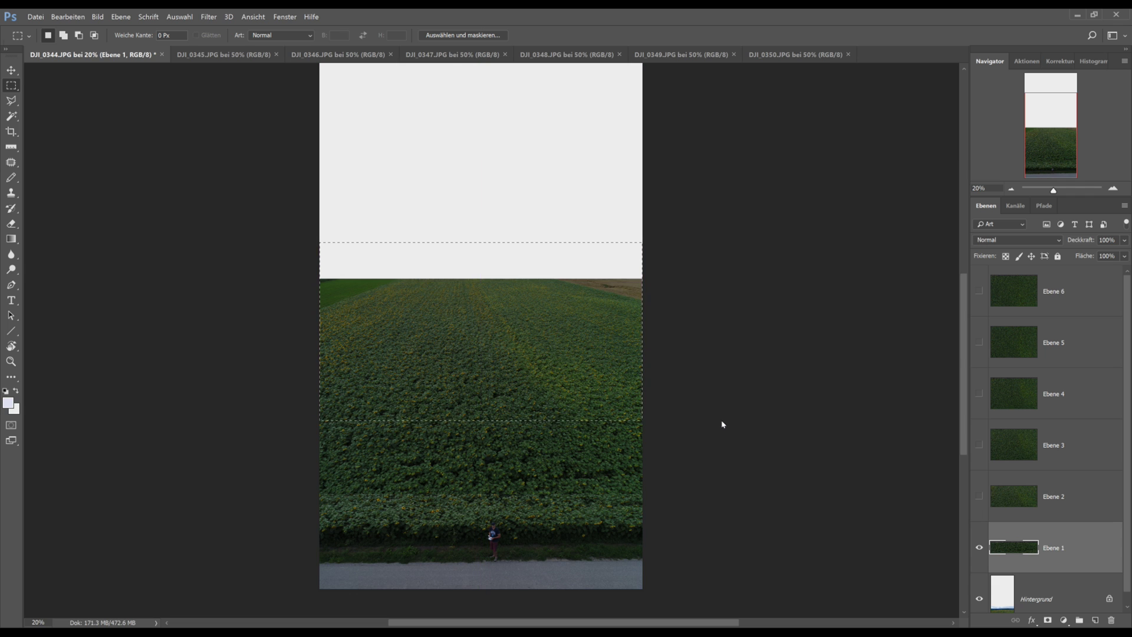
pyautogui.press('Delete')
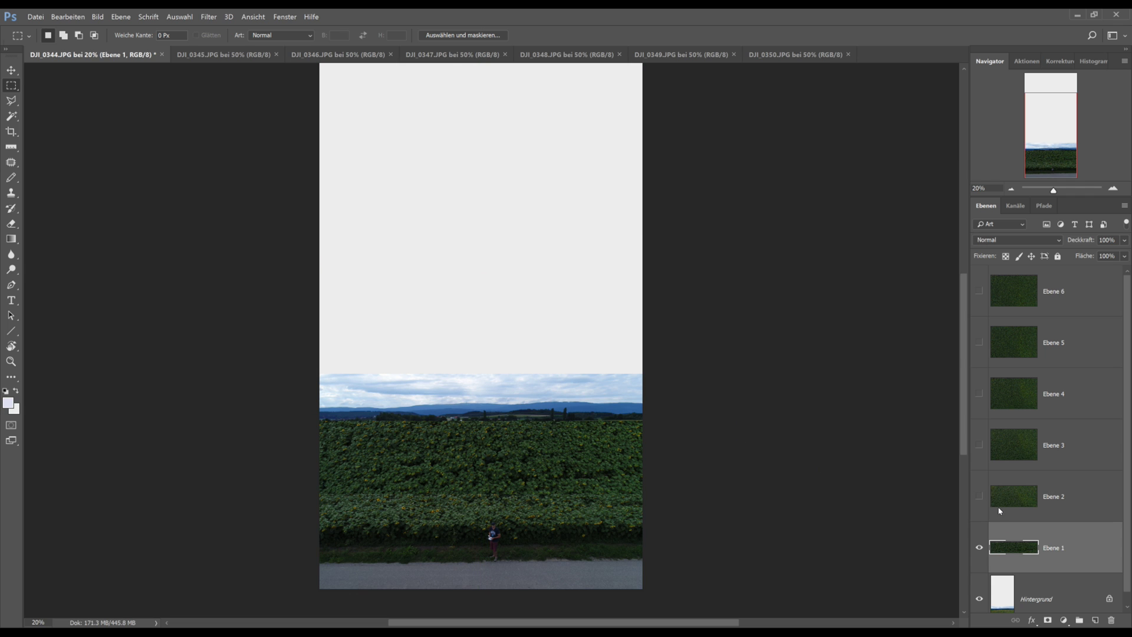
pyautogui.click(980, 498)
pyautogui.click(979, 445)
pyautogui.click(980, 394)
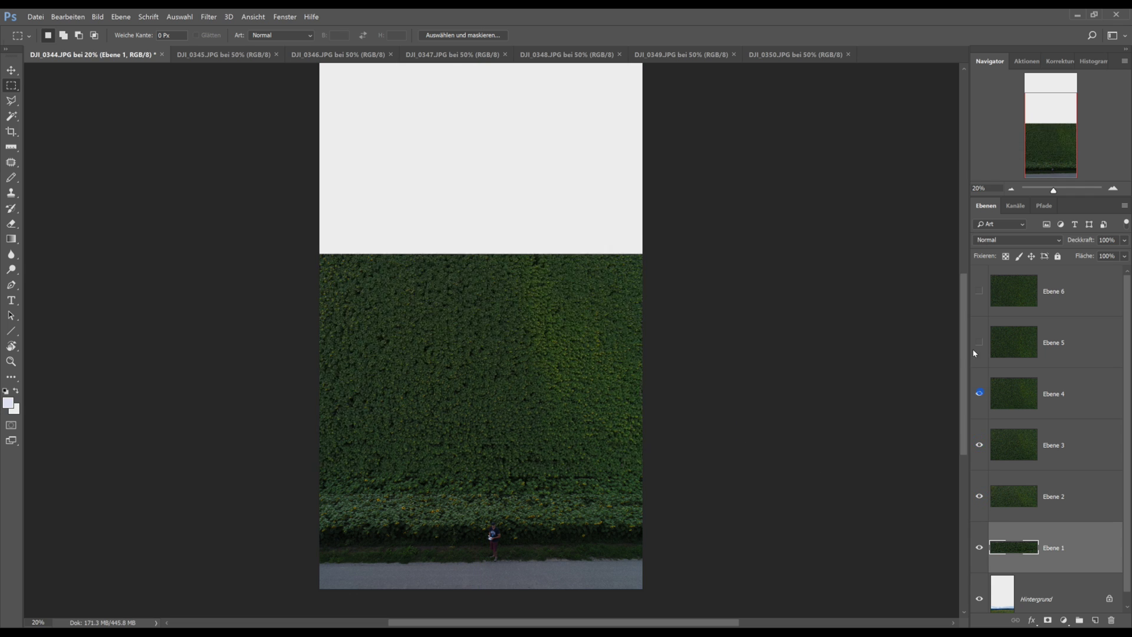
pyautogui.click(980, 343)
pyautogui.click(978, 291)
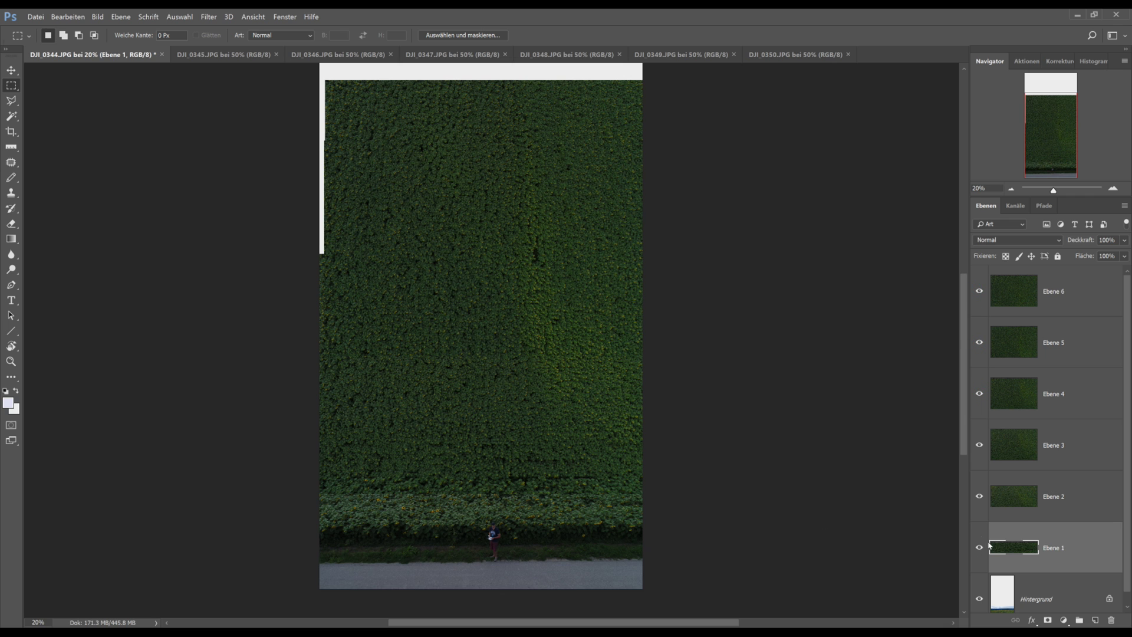
# Step: Toggle Ebene 3 through 6 on and off to check each seam
pyautogui.click(1025, 450)
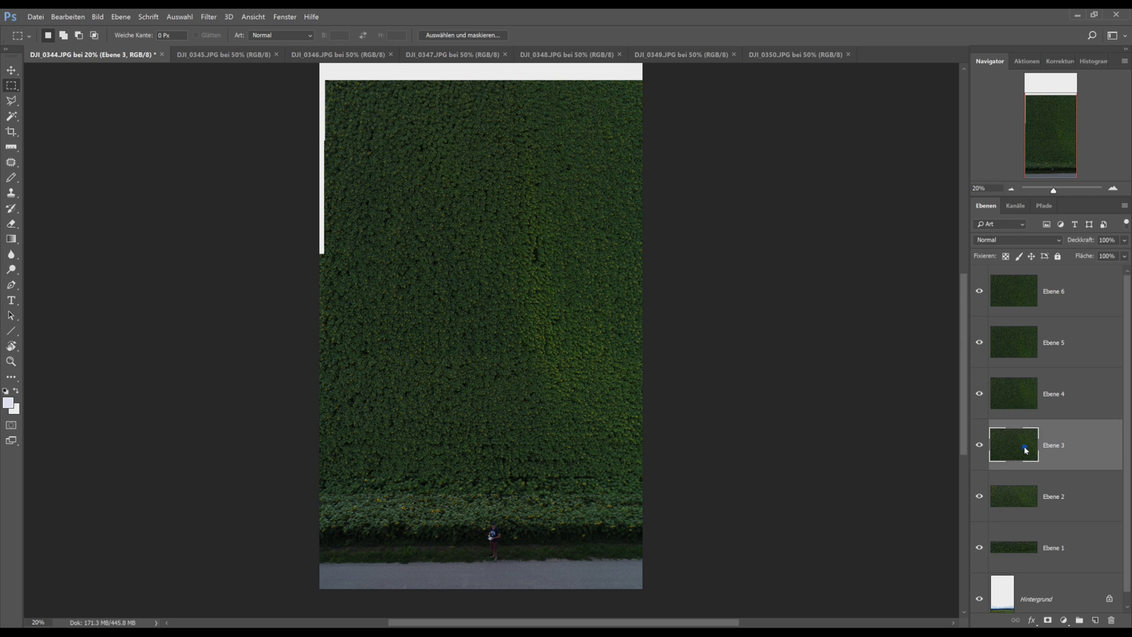
pyautogui.click(980, 447)
pyautogui.click(980, 393)
pyautogui.click(980, 393)
pyautogui.click(981, 344)
pyautogui.click(980, 345)
pyautogui.click(980, 291)
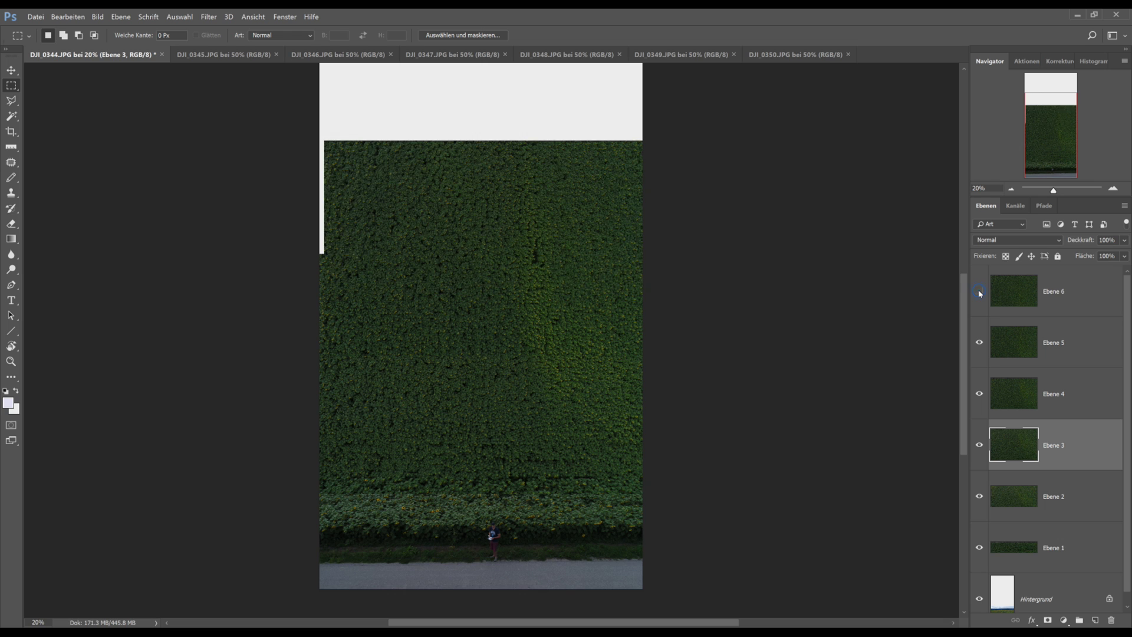
pyautogui.click(979, 291)
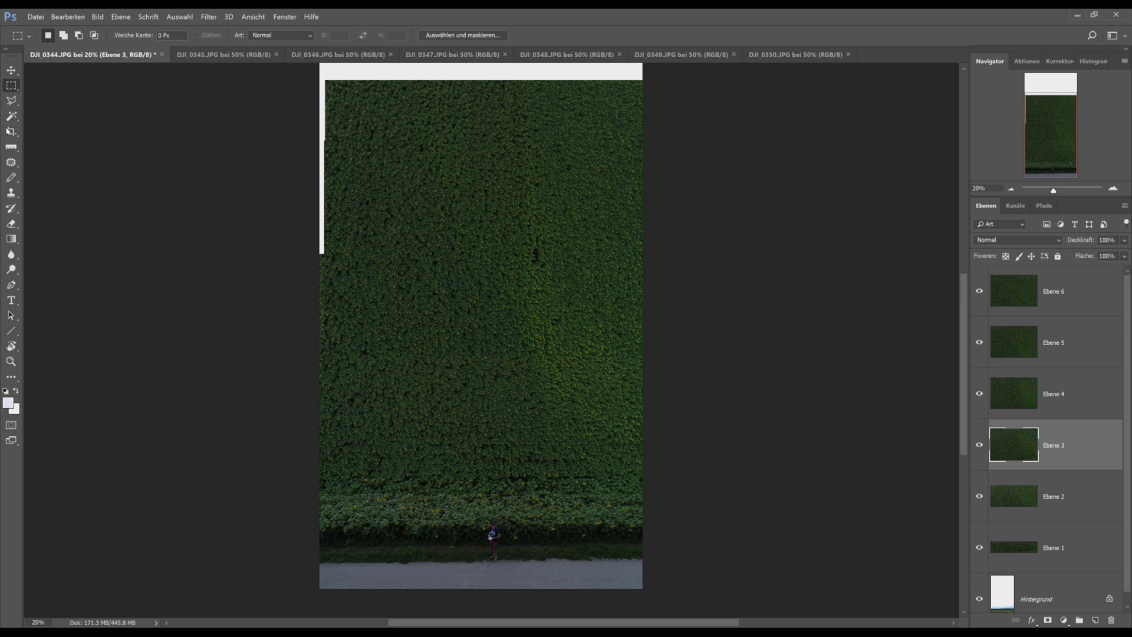
# Step: Crop away the white sliver on the left edge and the white strip along the top
pyautogui.click(11, 131)
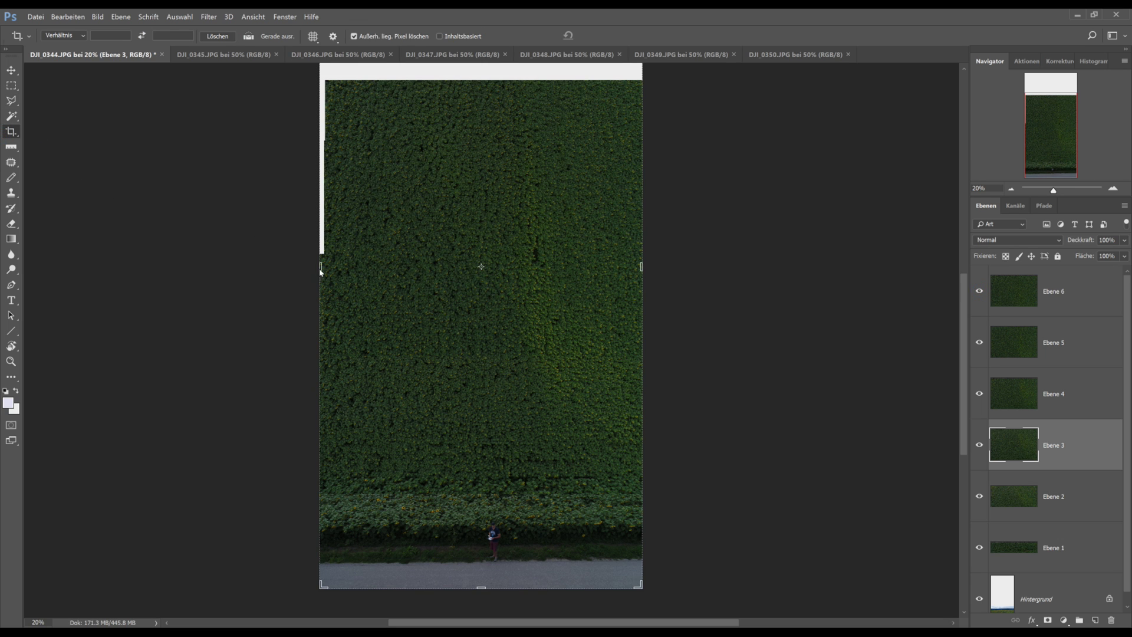
pyautogui.moveTo(320, 268); pyautogui.dragTo(322, 271)
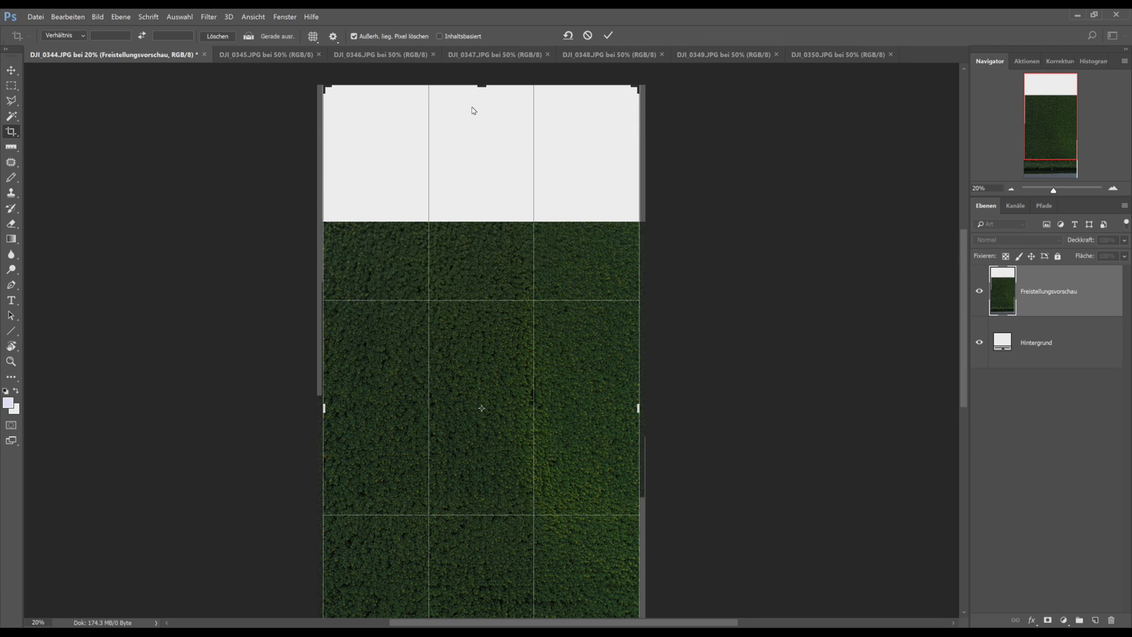
pyautogui.moveTo(481, 89); pyautogui.dragTo(481, 157)
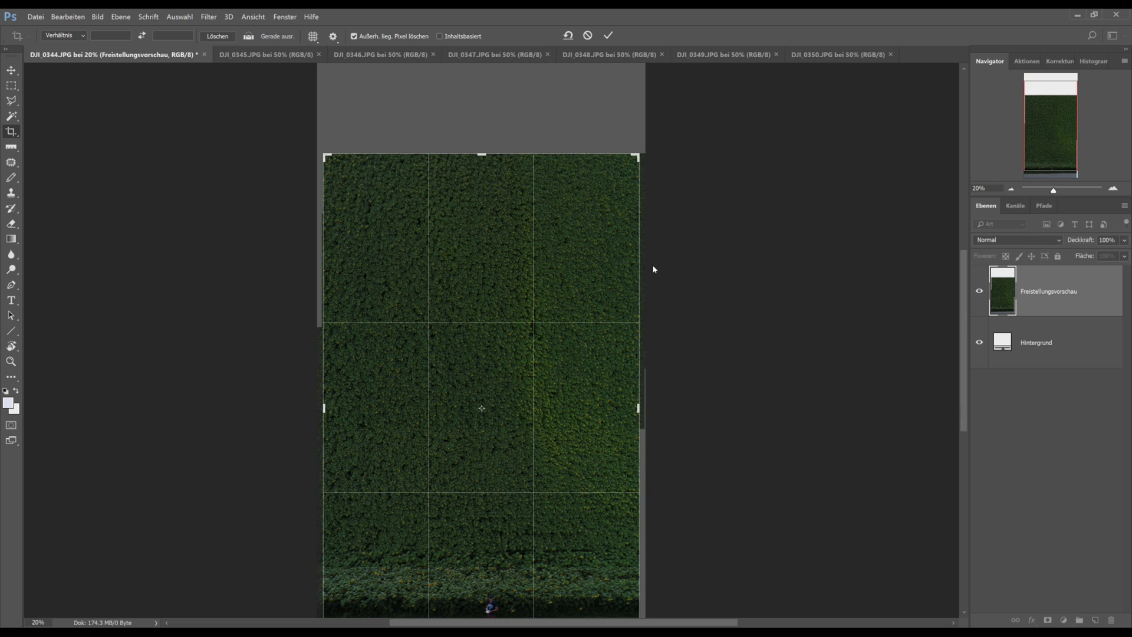
pyautogui.click(608, 35)
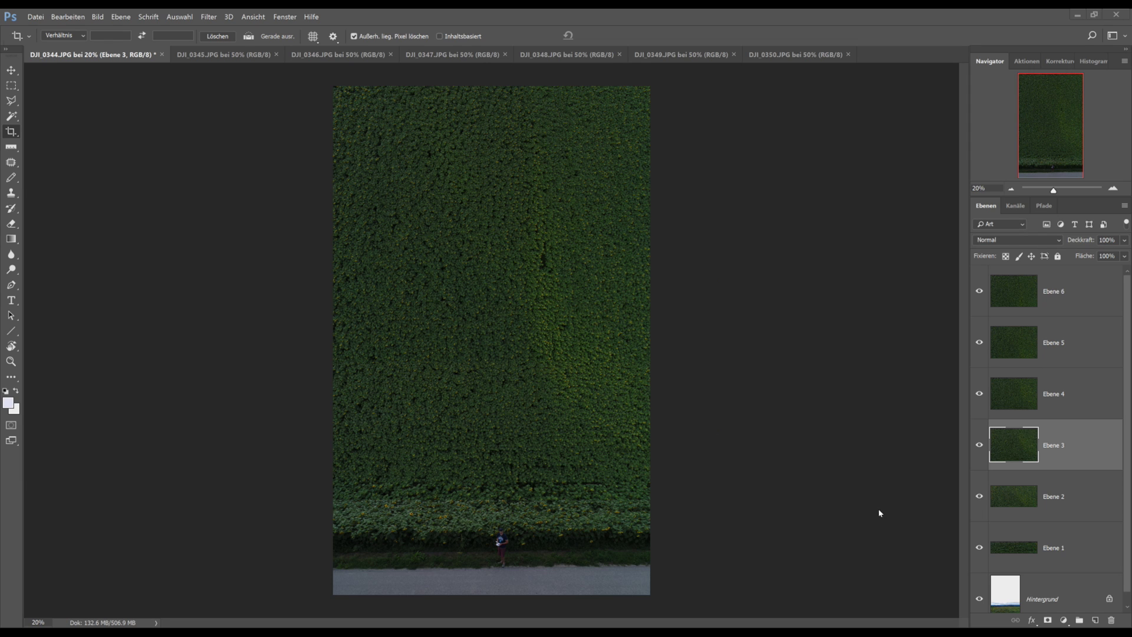
# Step: Flatten the stitched panorama layers with Sichtbare auf eine Ebene reduzieren
pyautogui.rightClick(1088, 548)
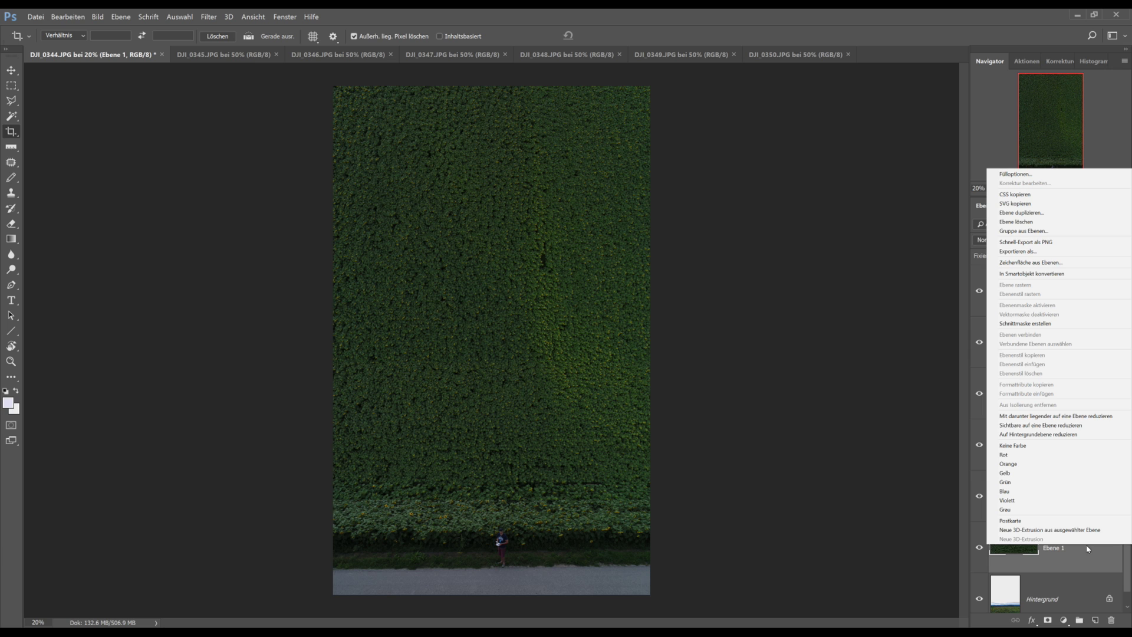
pyautogui.click(1047, 425)
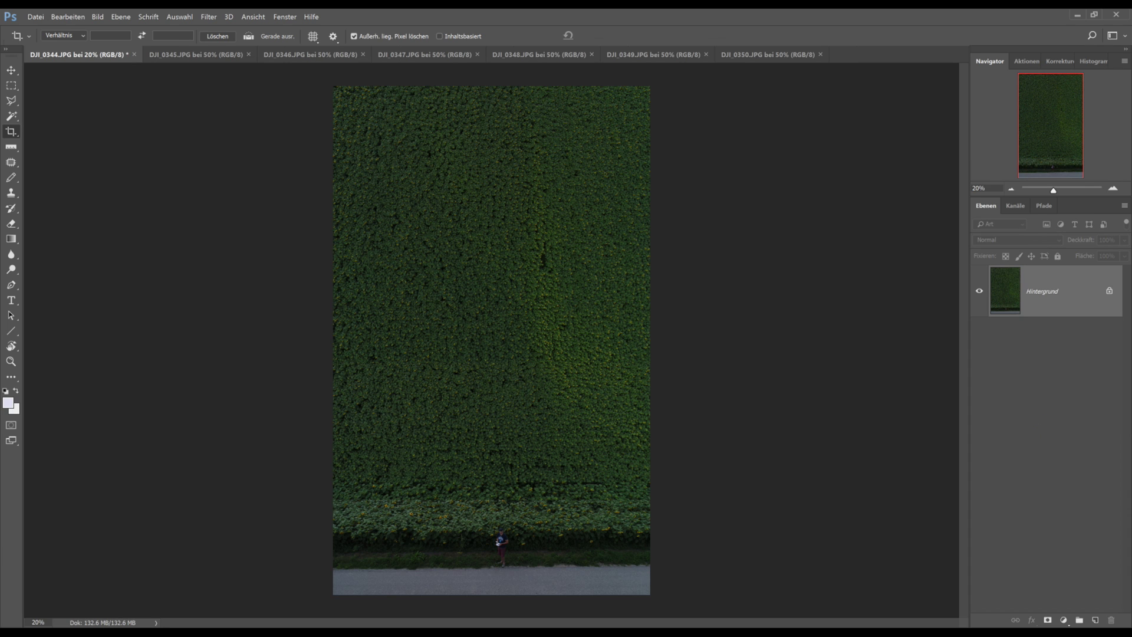
pyautogui.click(47, 622)
# Step: Zoom the merged panorama to 45% for retouching
pyautogui.write('45')
pyautogui.press('Return')
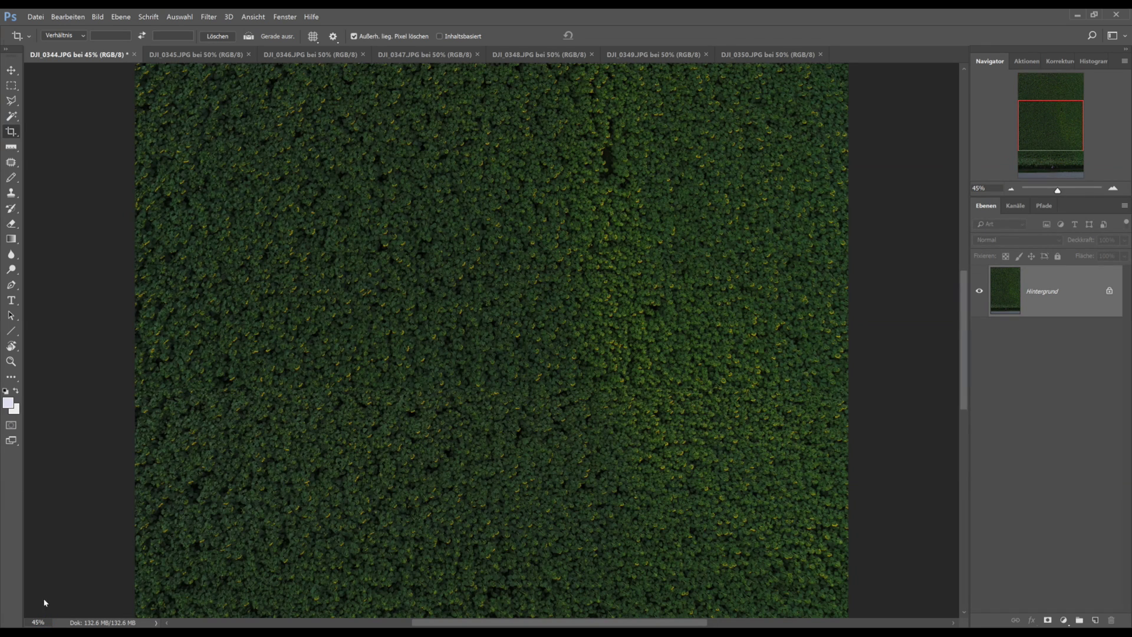
pyautogui.moveTo(963, 331); pyautogui.dragTo(967, 410)
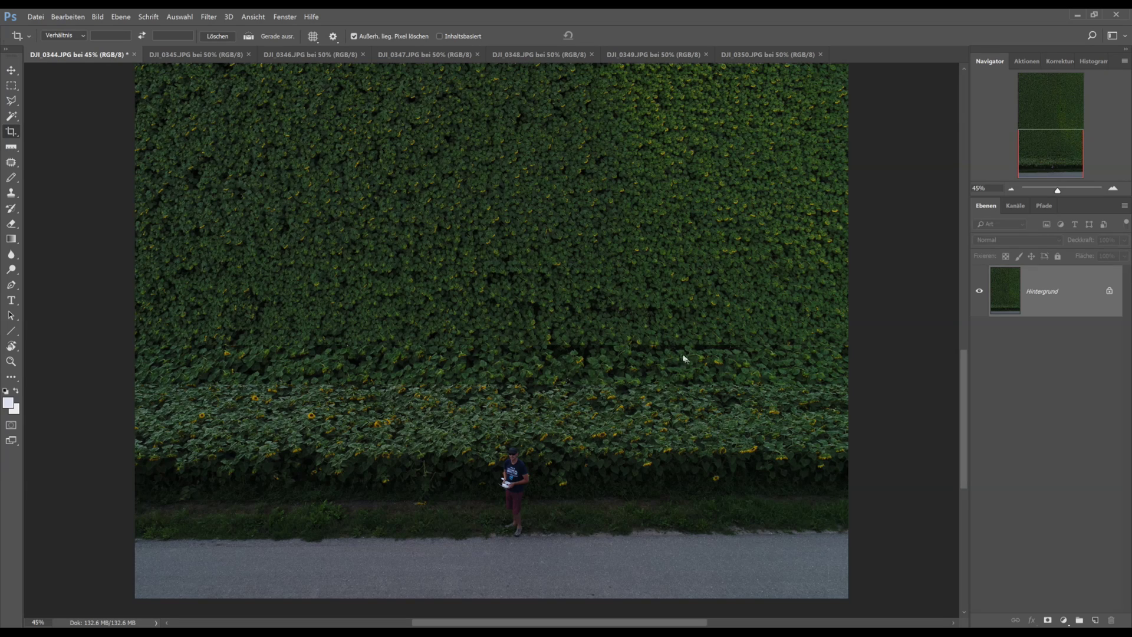
# Step: Choose the Clone Stamp with a hard round brush at 171 px and 100% hardness
pyautogui.click(11, 193)
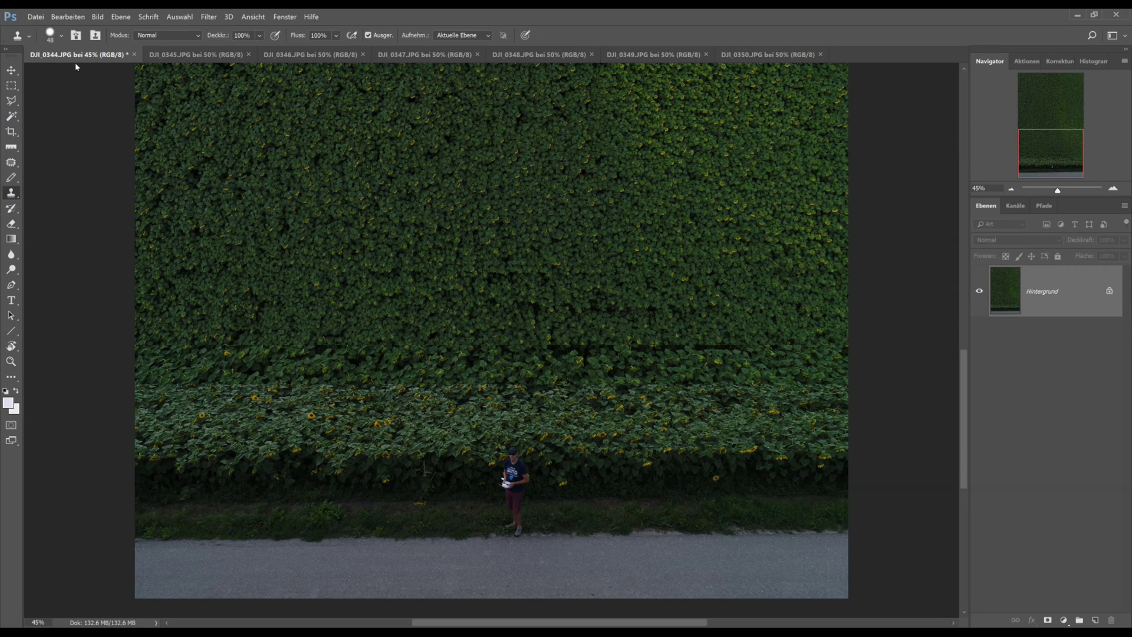
pyautogui.click(61, 35)
pyautogui.moveTo(85, 75); pyautogui.dragTo(109, 76)
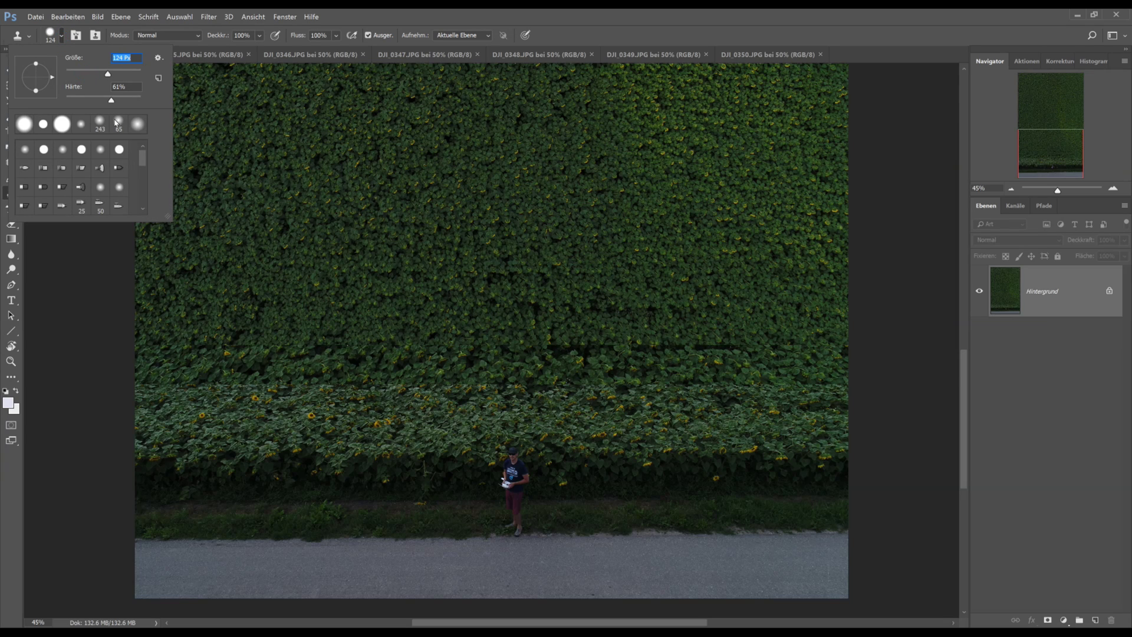
pyautogui.click(44, 125)
pyautogui.moveTo(111, 75); pyautogui.dragTo(117, 74)
pyautogui.write('xx')
pyautogui.press('Return')
# Step: Dismiss the invalid-size error and clone foliage over the dark lower-field seam line
pyautogui.click(586, 254)
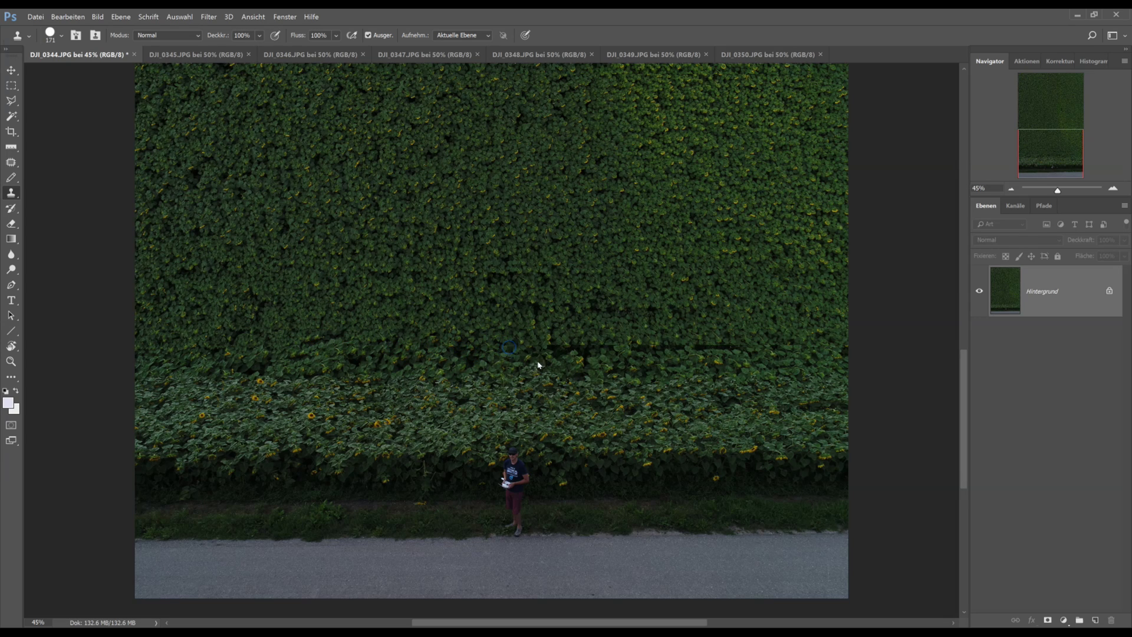
pyautogui.moveTo(534, 349)
pyautogui.mouseDown()
pyautogui.moveTo(727, 344)
pyautogui.moveTo(670, 349)
pyautogui.mouseUp()
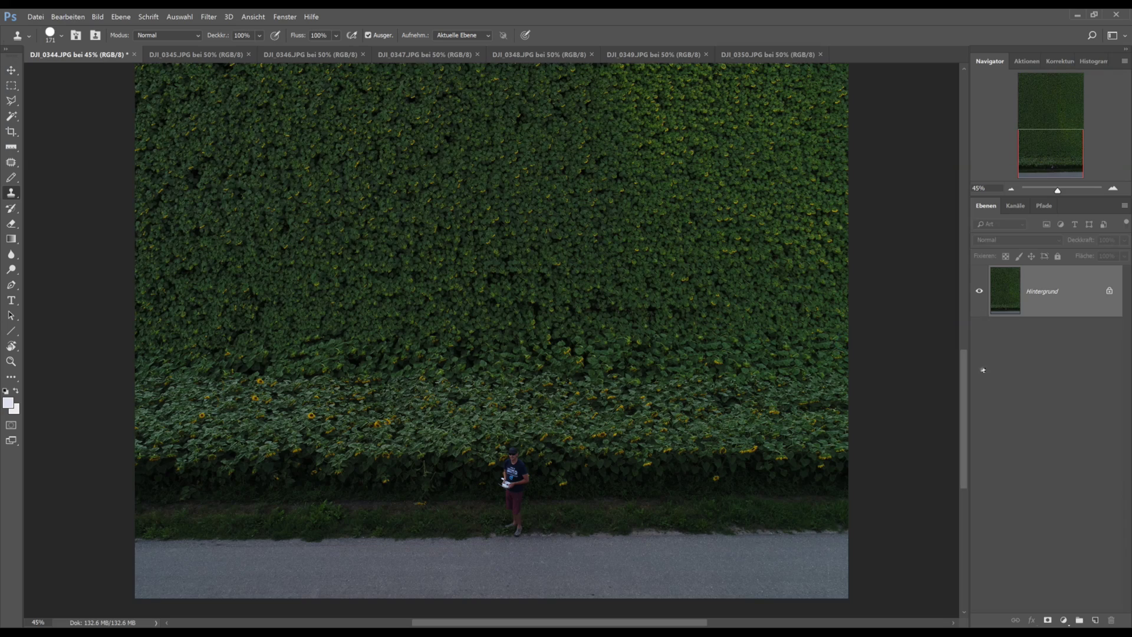
pyautogui.scroll(5, 967, 372)
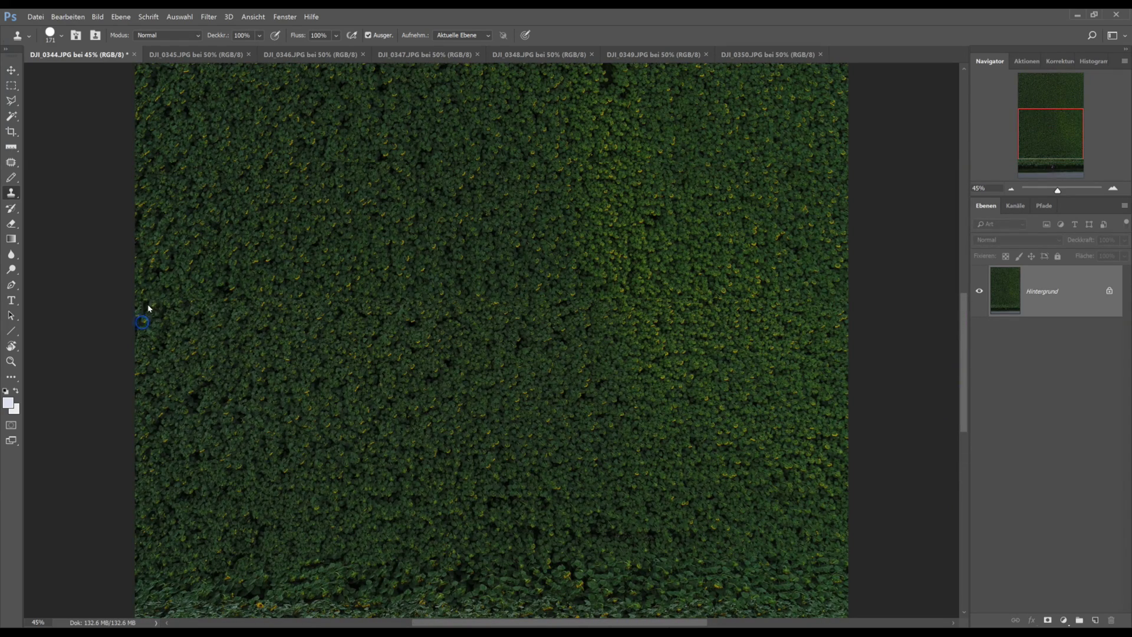
# Step: Sample nearby foliage and clone it along the mid-field seam to its right end
pyautogui.click(180, 316)
pyautogui.moveTo(141, 306)
pyautogui.mouseDown()
pyautogui.moveTo(283, 306)
pyautogui.moveTo(331, 338)
pyautogui.moveTo(326, 316)
pyautogui.moveTo(347, 302)
pyautogui.moveTo(571, 298)
pyautogui.mouseUp()
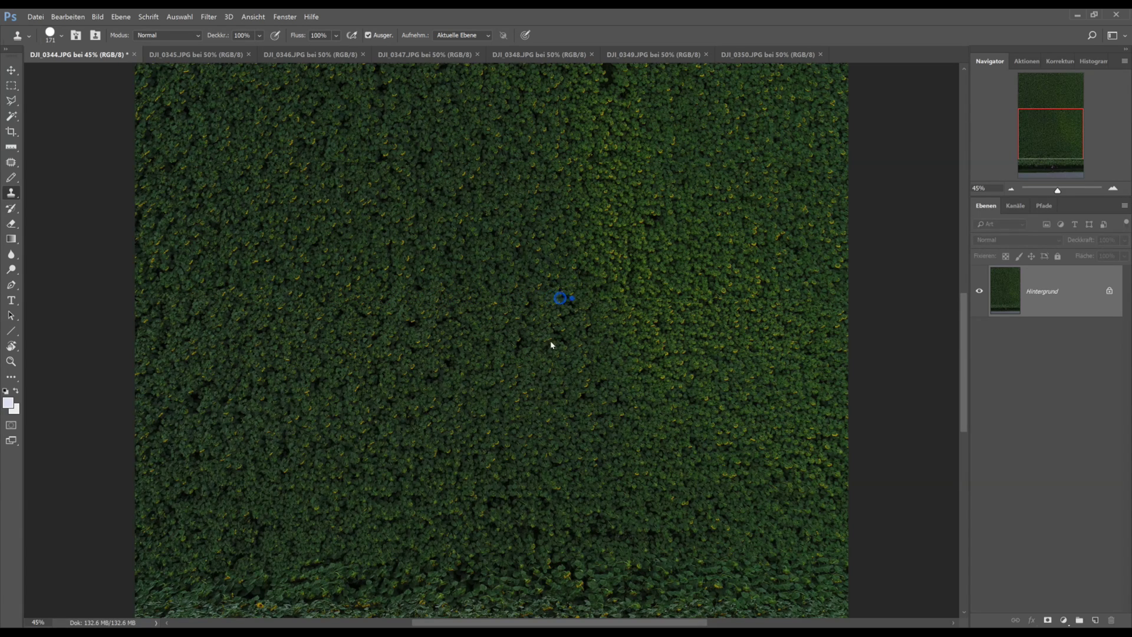
pyautogui.click(617, 301)
pyautogui.click(649, 328)
pyautogui.click(627, 304)
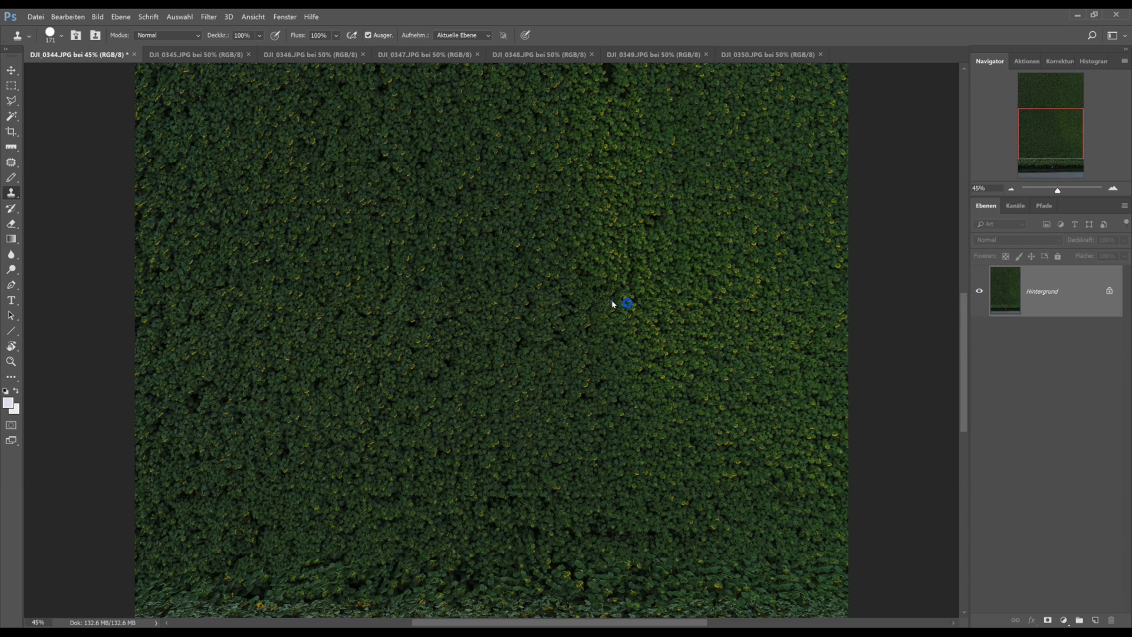
pyautogui.click(655, 301)
pyautogui.click(676, 305)
pyautogui.click(715, 297)
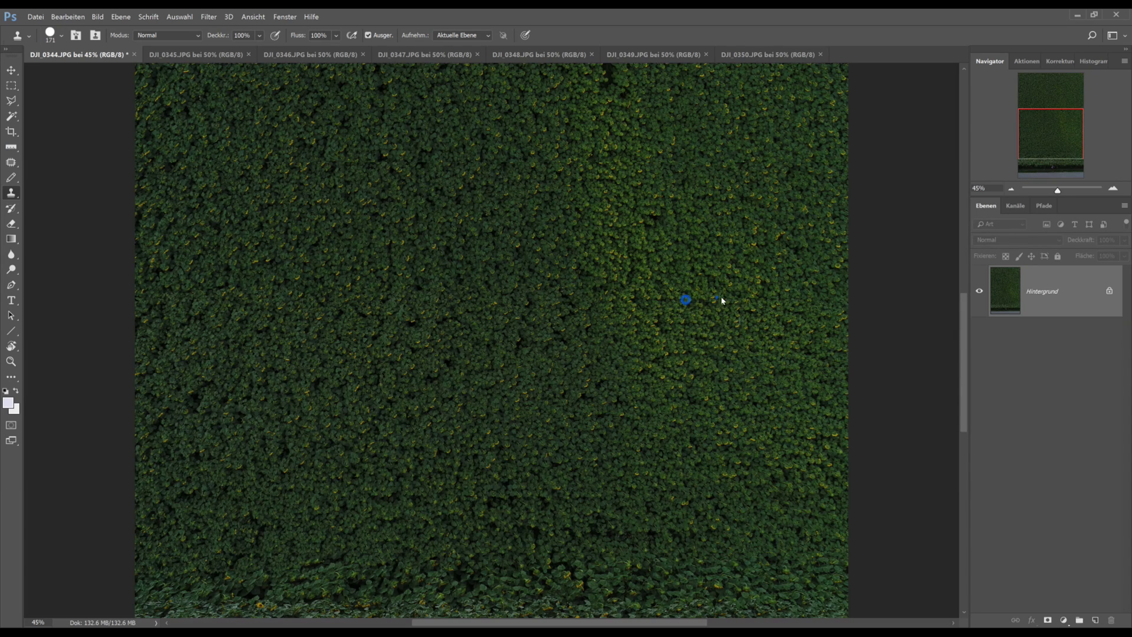
pyautogui.click(740, 298)
pyautogui.click(792, 299)
pyautogui.click(822, 299)
pyautogui.click(836, 303)
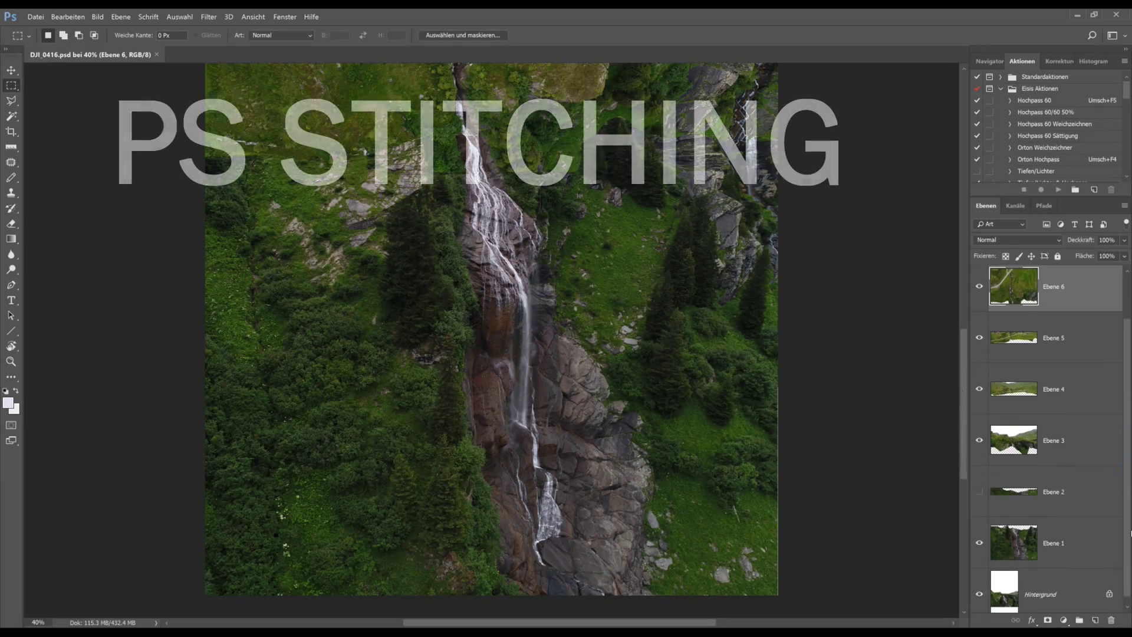
# Step: Toggle Ebene 1, Ebene 3 and Ebene 6 off and on to check each layer's contribution
pyautogui.scroll(-1, 1124, 590)
pyautogui.click(980, 537)
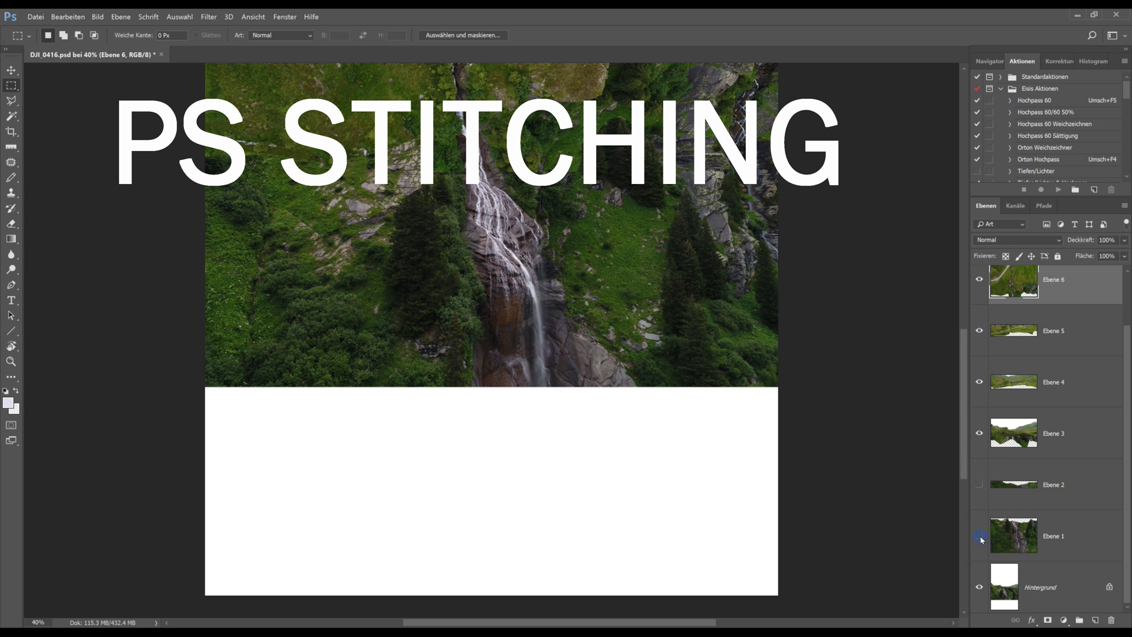
pyautogui.click(980, 536)
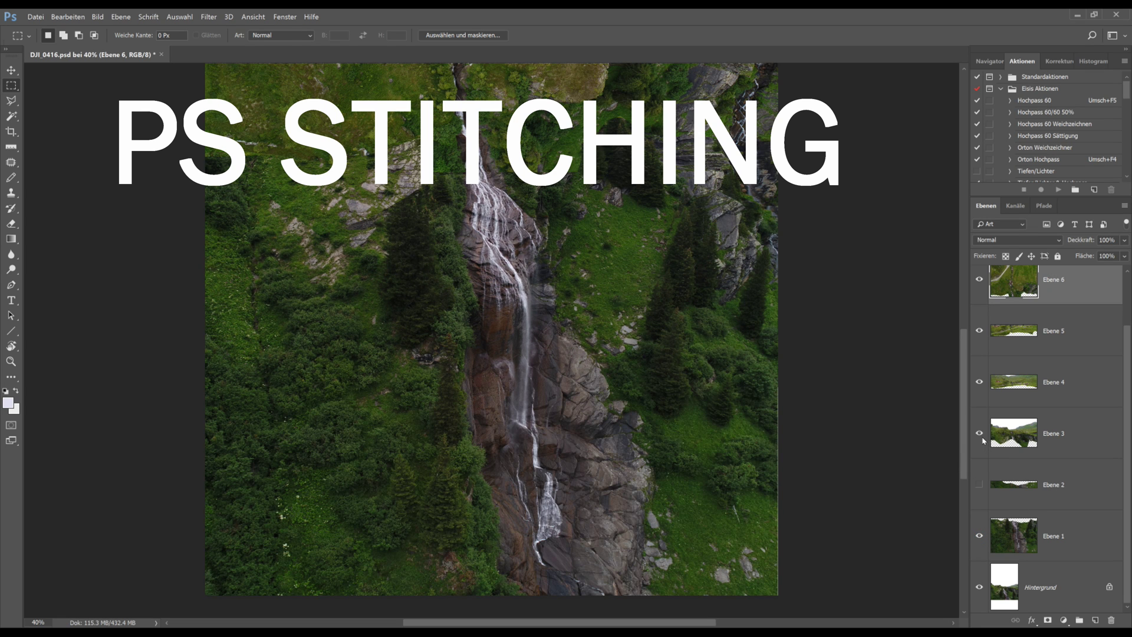
pyautogui.scroll(1, 1129, 406)
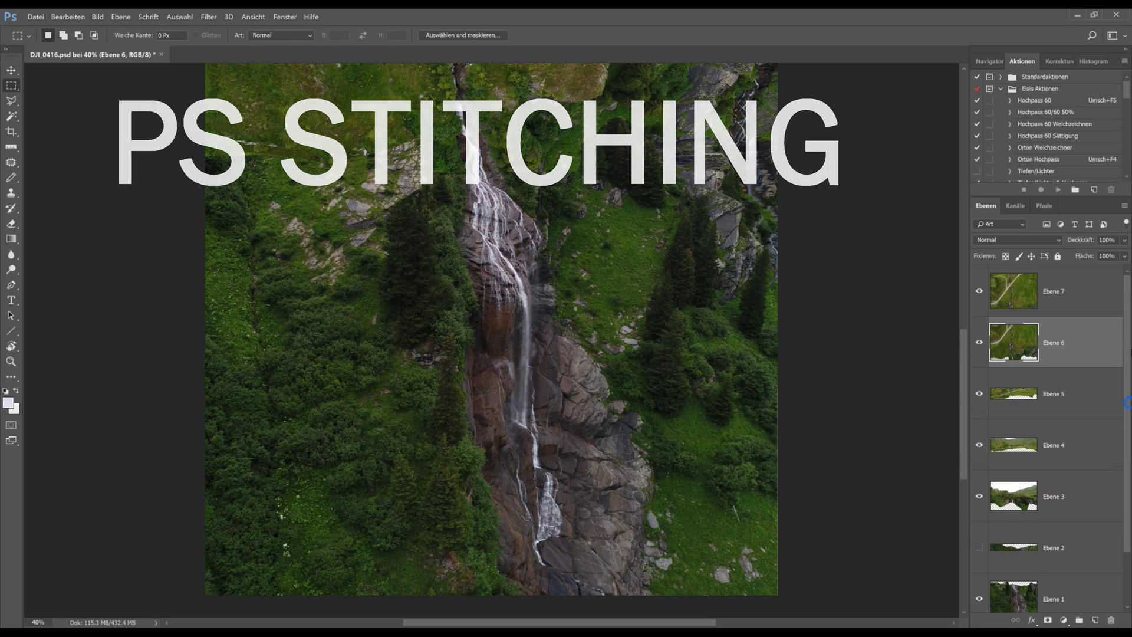
pyautogui.click(979, 497)
pyautogui.moveTo(965, 377); pyautogui.dragTo(966, 329)
pyautogui.click(979, 497)
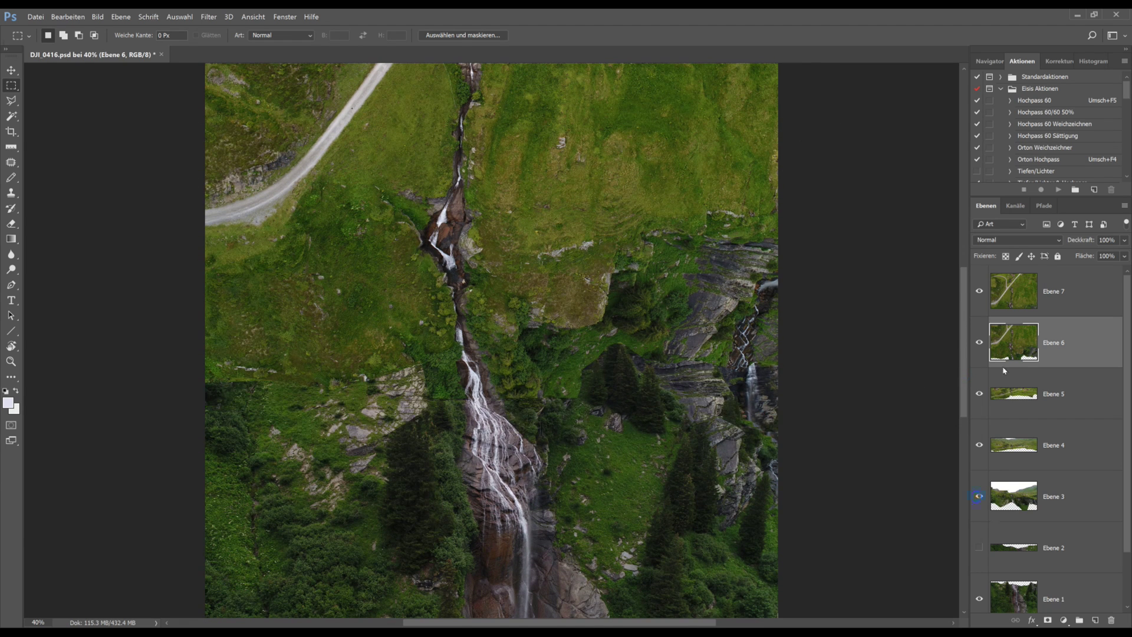
pyautogui.click(982, 345)
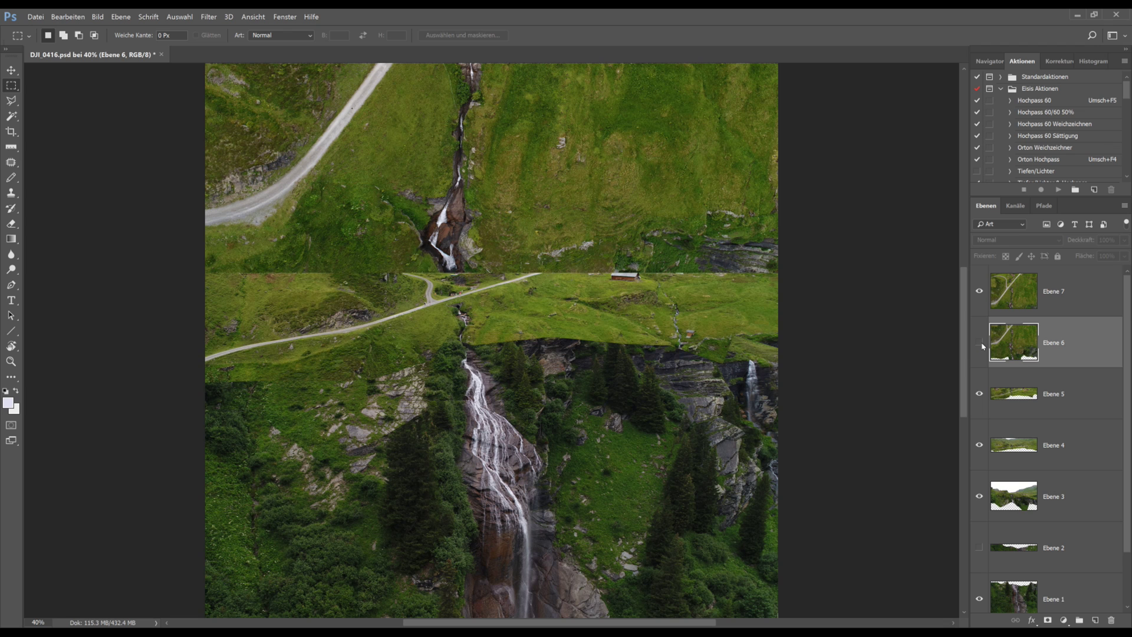
pyautogui.click(980, 344)
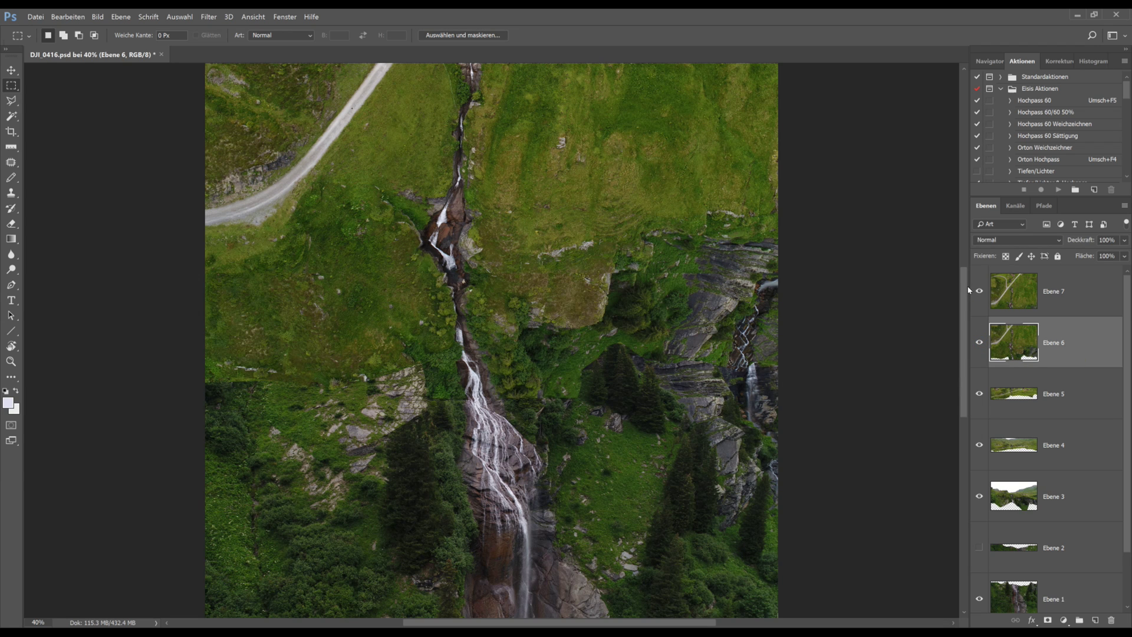
# Step: Hide Ebene 7, Ebene 4–6 and the lower layers so only Ebene 3 stays visible
pyautogui.scroll(5, 979, 291)
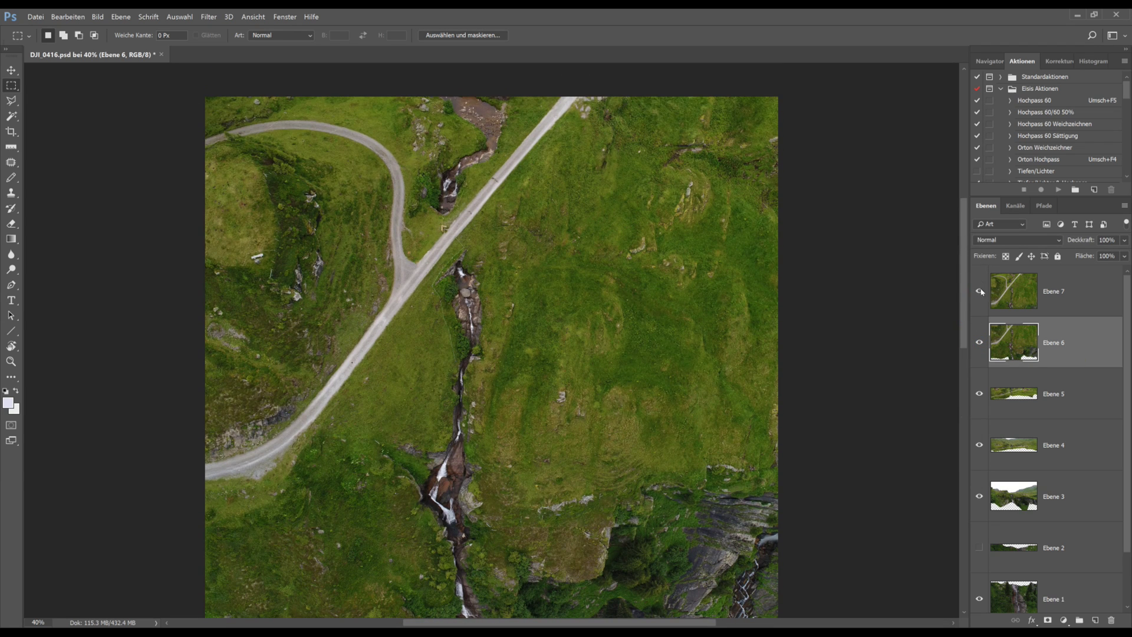
pyautogui.click(981, 294)
pyautogui.moveTo(1128, 390); pyautogui.dragTo(1128, 430)
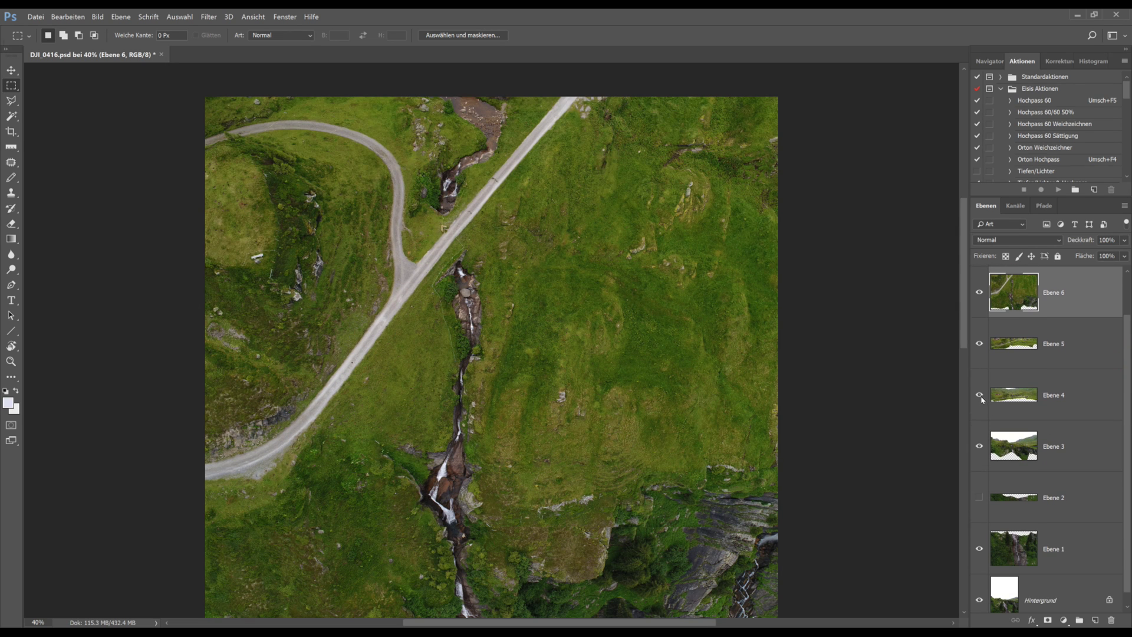
pyautogui.moveTo(982, 400); pyautogui.dragTo(980, 294)
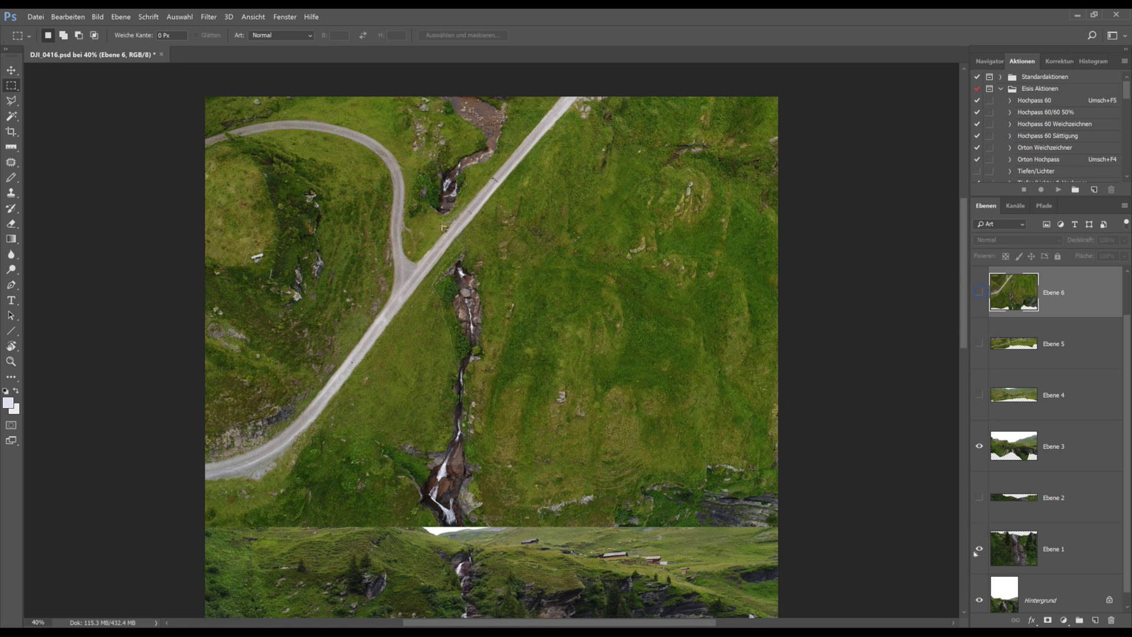
pyautogui.moveTo(977, 551); pyautogui.dragTo(982, 601)
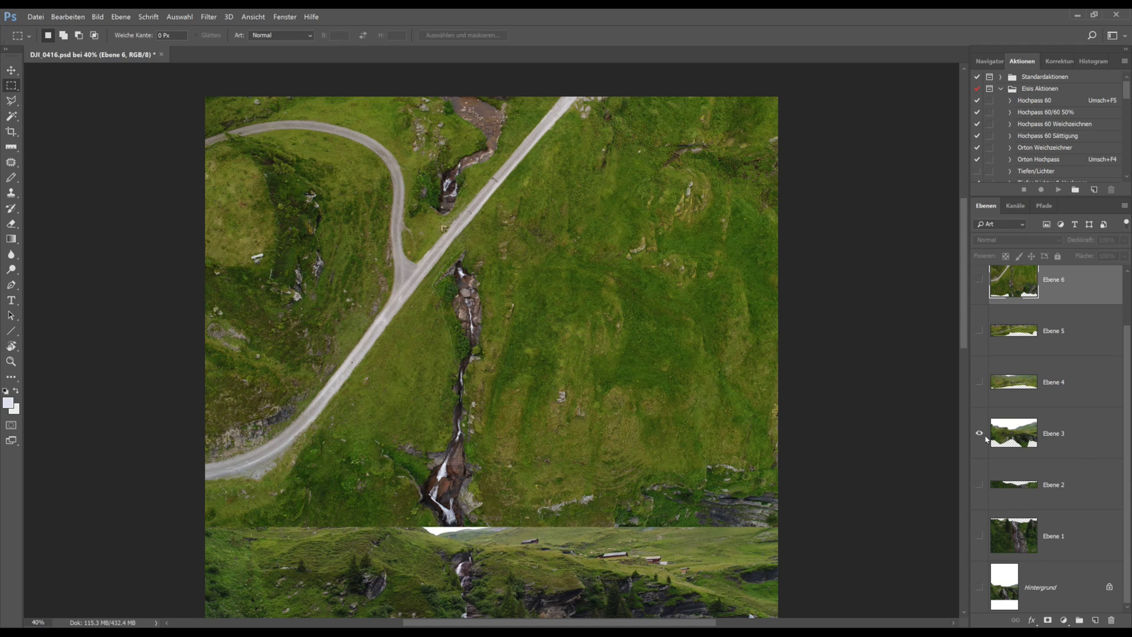
pyautogui.hotkey('ctrl', 'alt', 'shift', 'e')
pyautogui.click(982, 291)
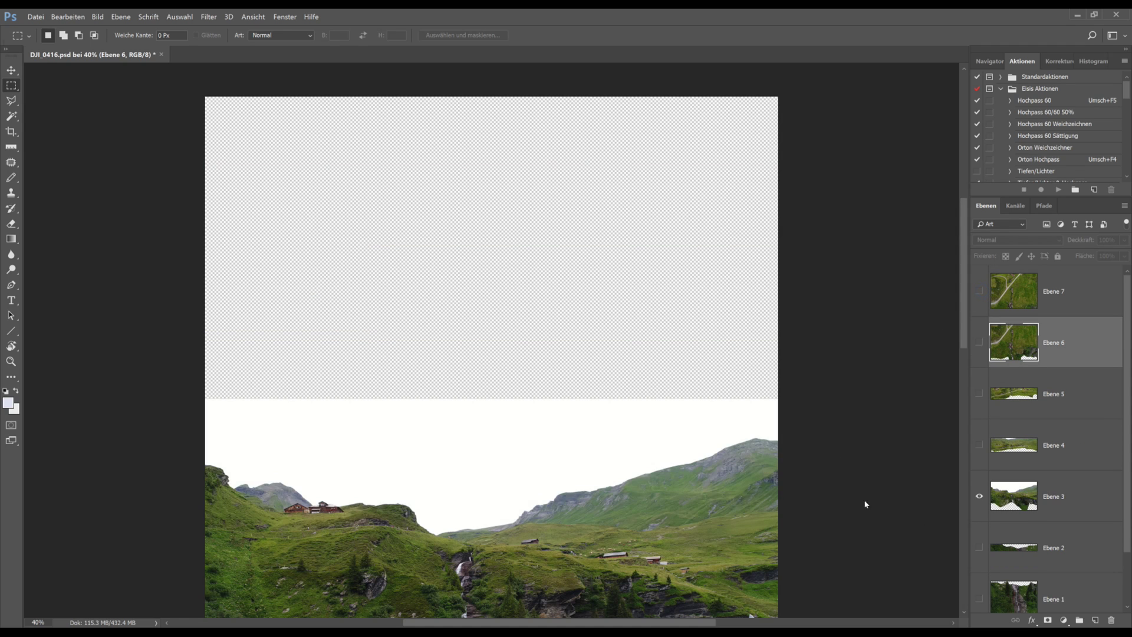
pyautogui.scroll(-2, 1014, 511)
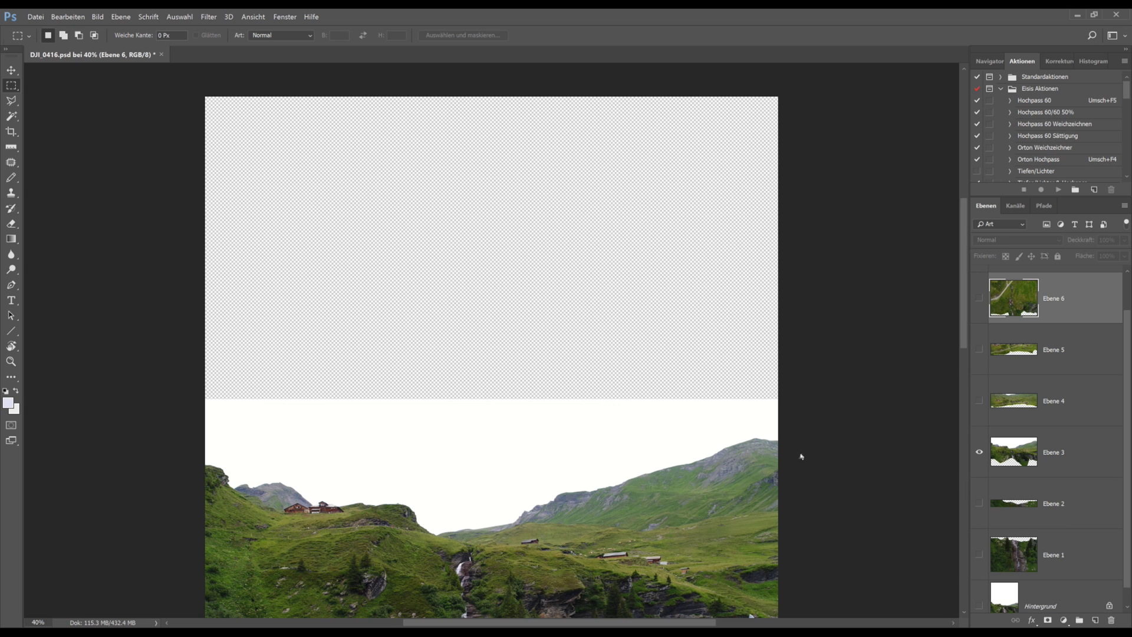
pyautogui.moveTo(962, 342); pyautogui.dragTo(964, 421)
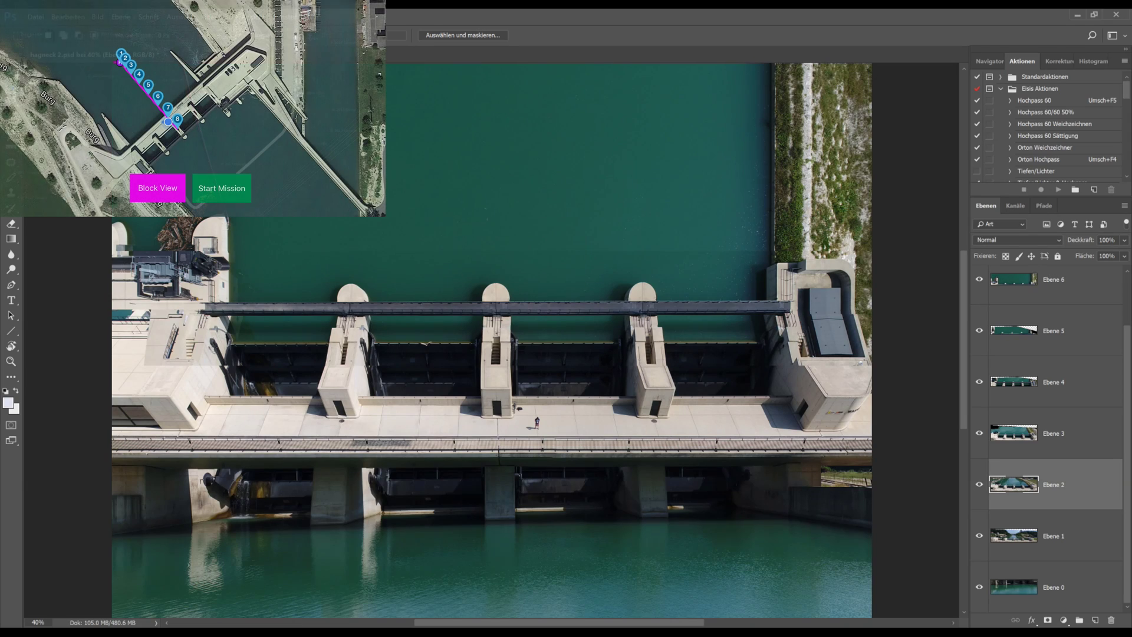
pyautogui.click(1050, 585)
pyautogui.scroll(1, 1128, 559)
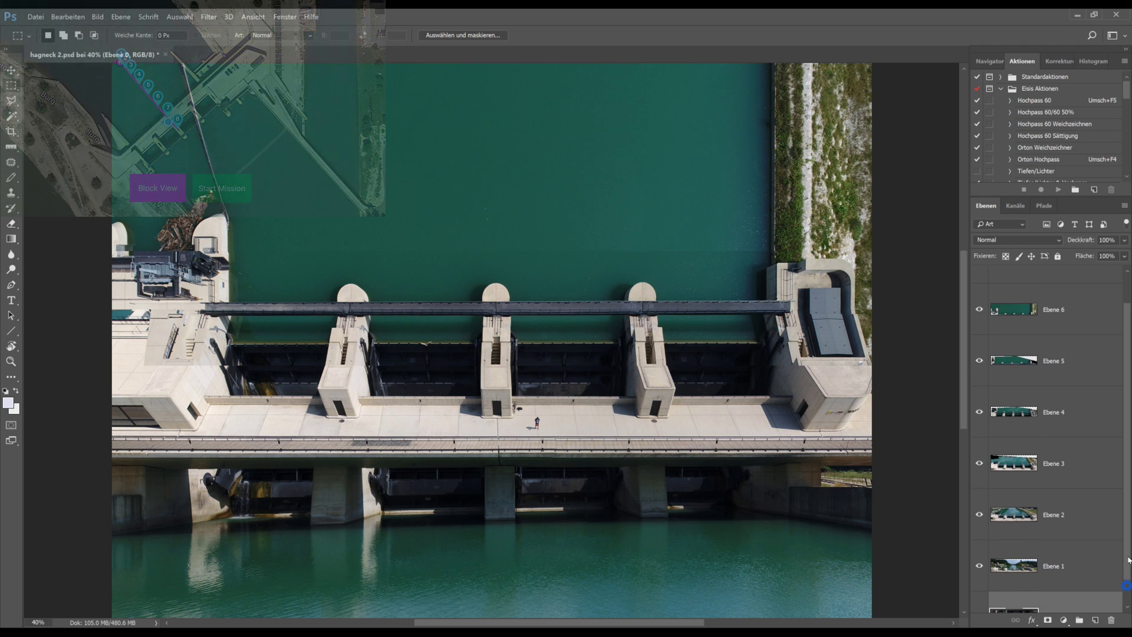
pyautogui.moveTo(1127, 559); pyautogui.dragTo(1127, 517)
pyautogui.click(1048, 293)
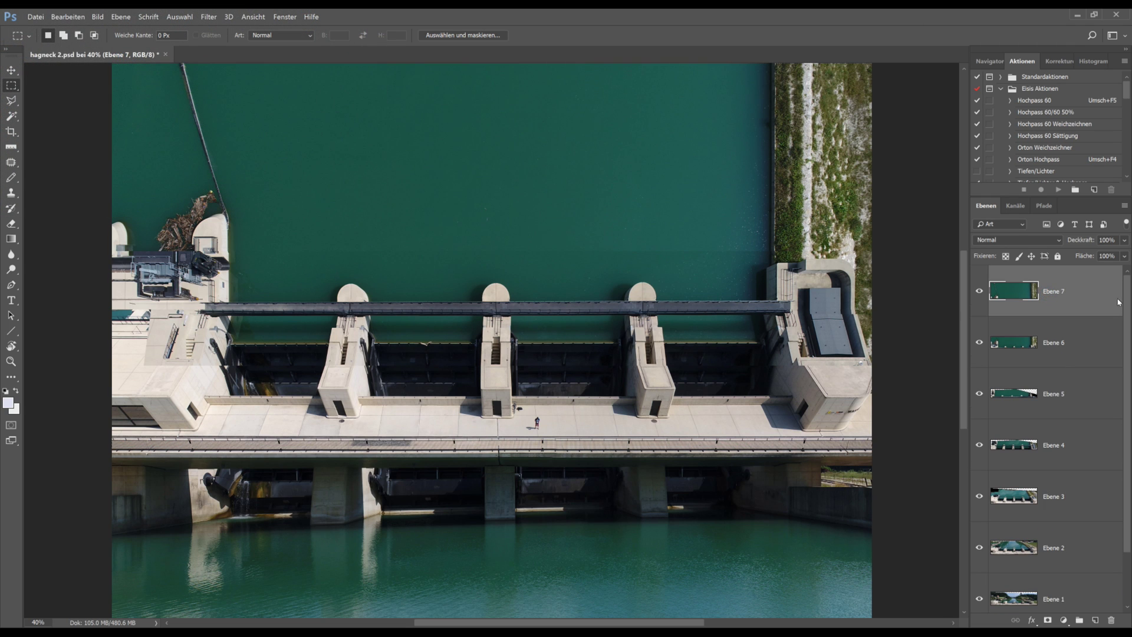
pyautogui.scroll(-2, 1125, 290)
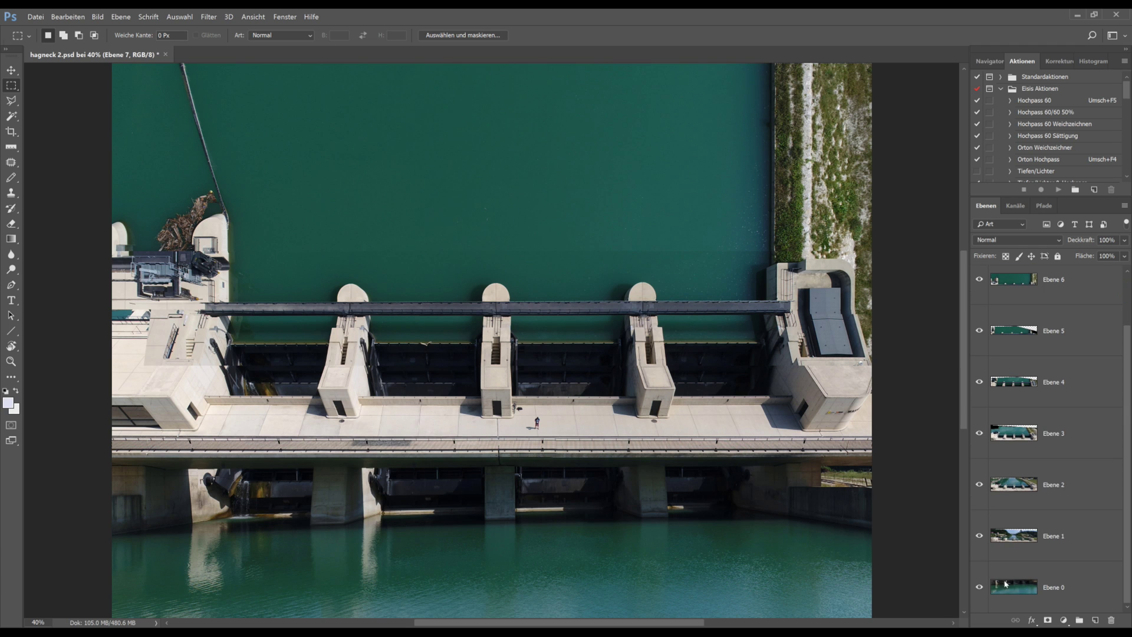
pyautogui.click(1021, 595)
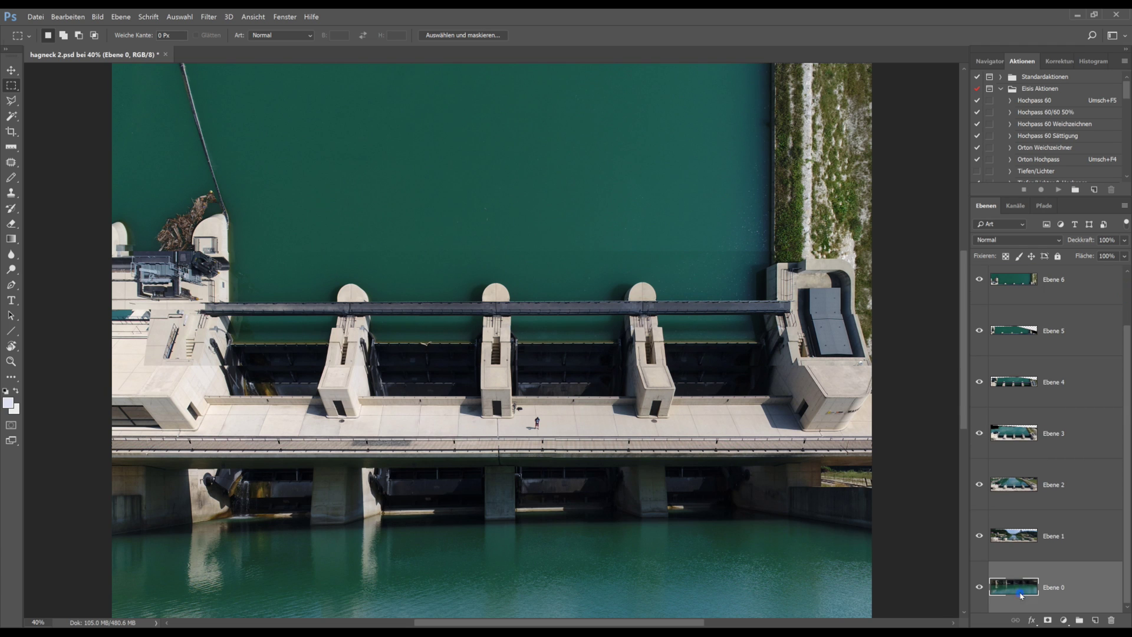
pyautogui.click(981, 589)
pyautogui.click(981, 590)
pyautogui.click(981, 536)
pyautogui.click(979, 485)
pyautogui.click(980, 434)
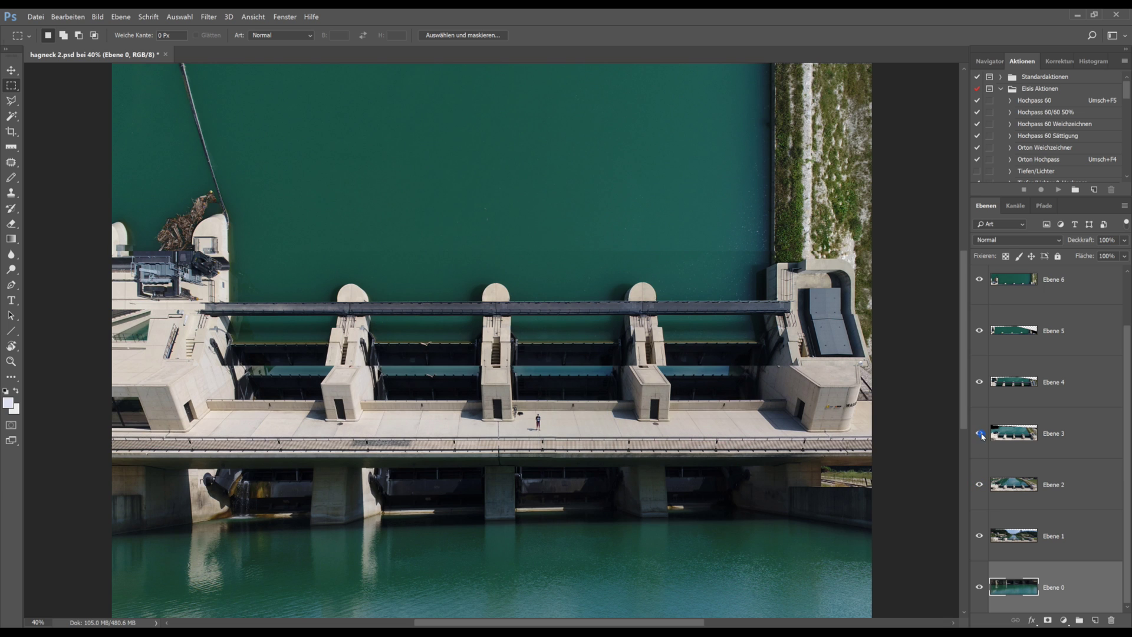
pyautogui.click(979, 383)
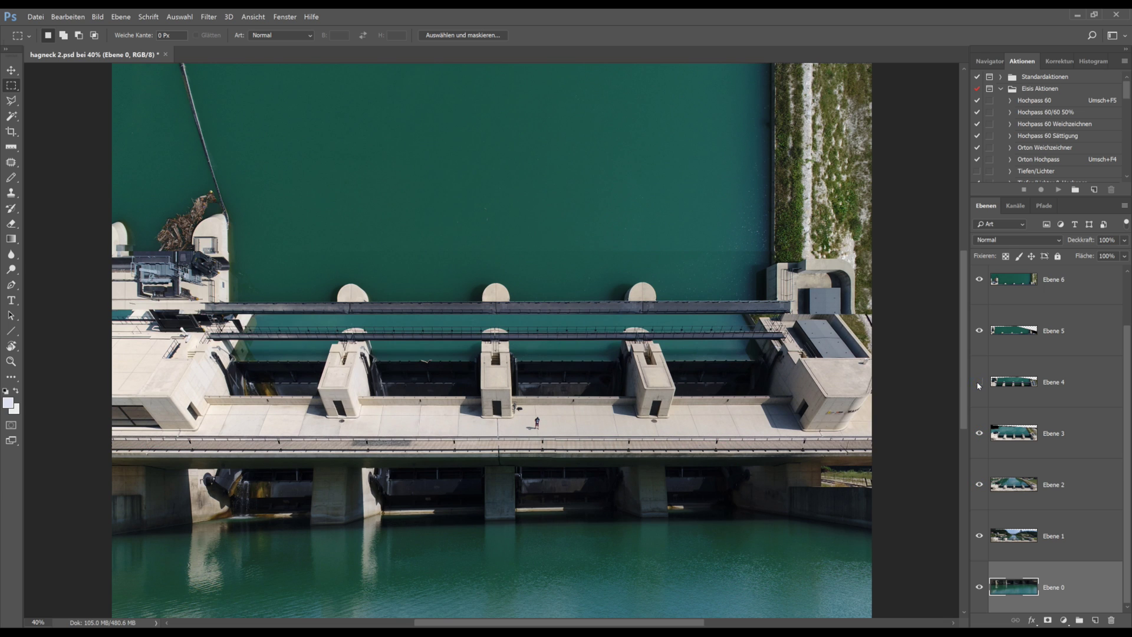
pyautogui.click(979, 383)
pyautogui.click(980, 332)
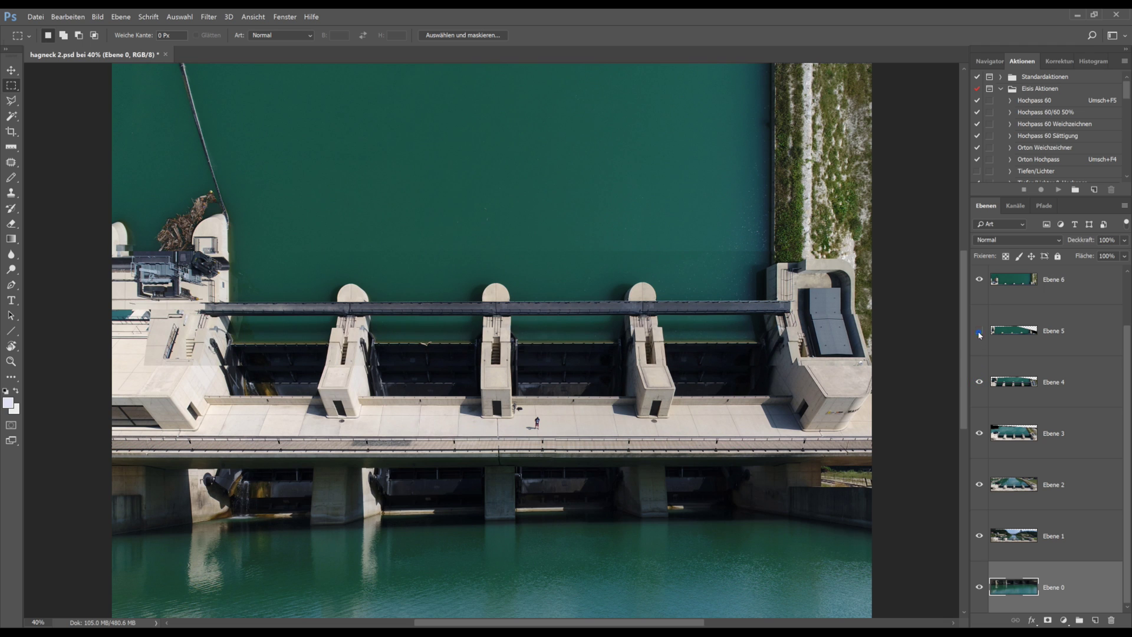
pyautogui.click(979, 332)
pyautogui.click(979, 279)
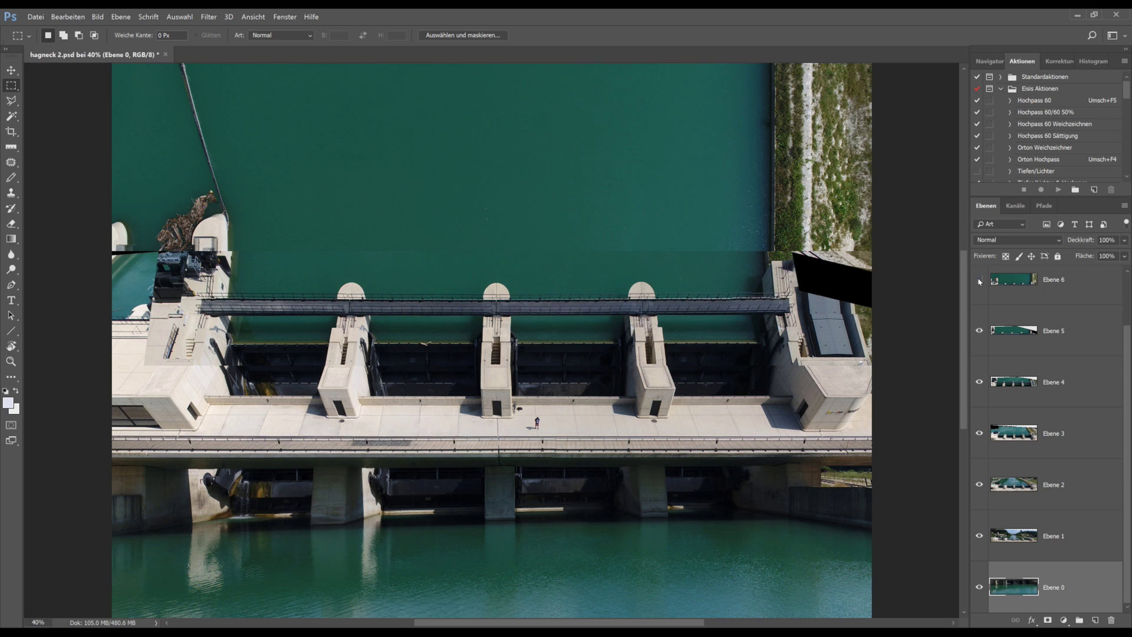
pyautogui.click(980, 281)
pyautogui.hotkey('ctrl', 'shift', 'alt', 'e')
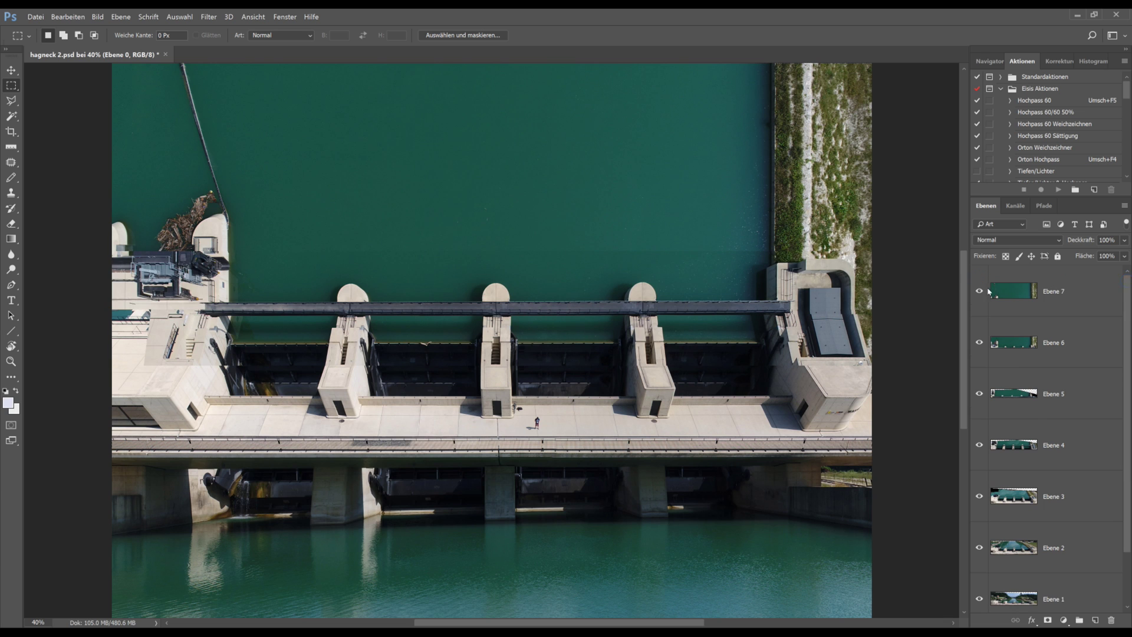
pyautogui.click(983, 293)
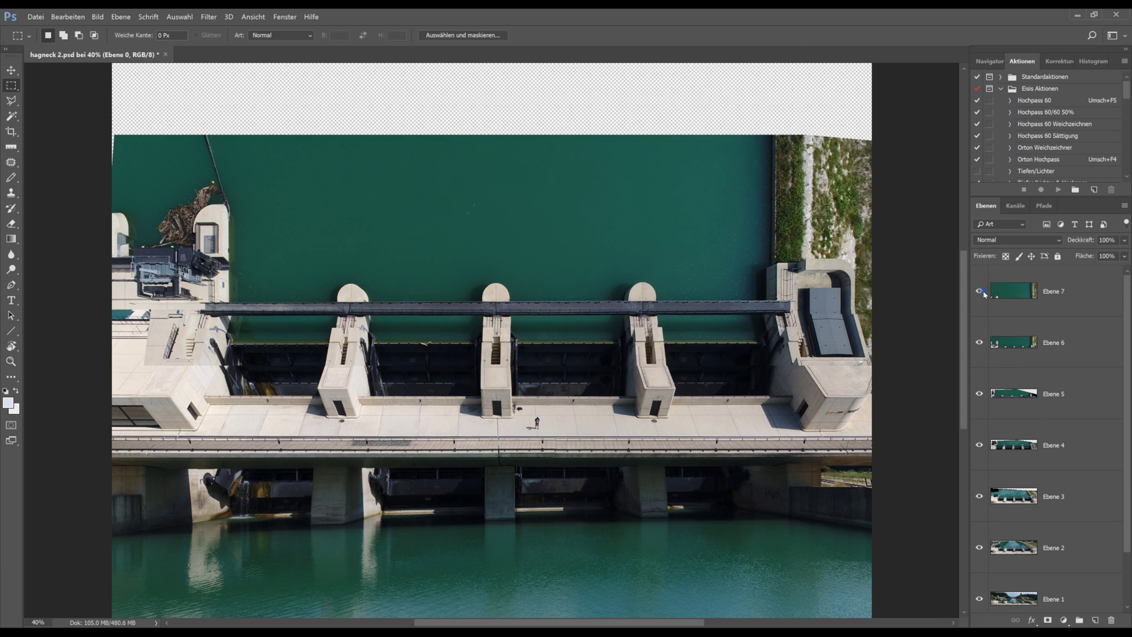
pyautogui.click(983, 293)
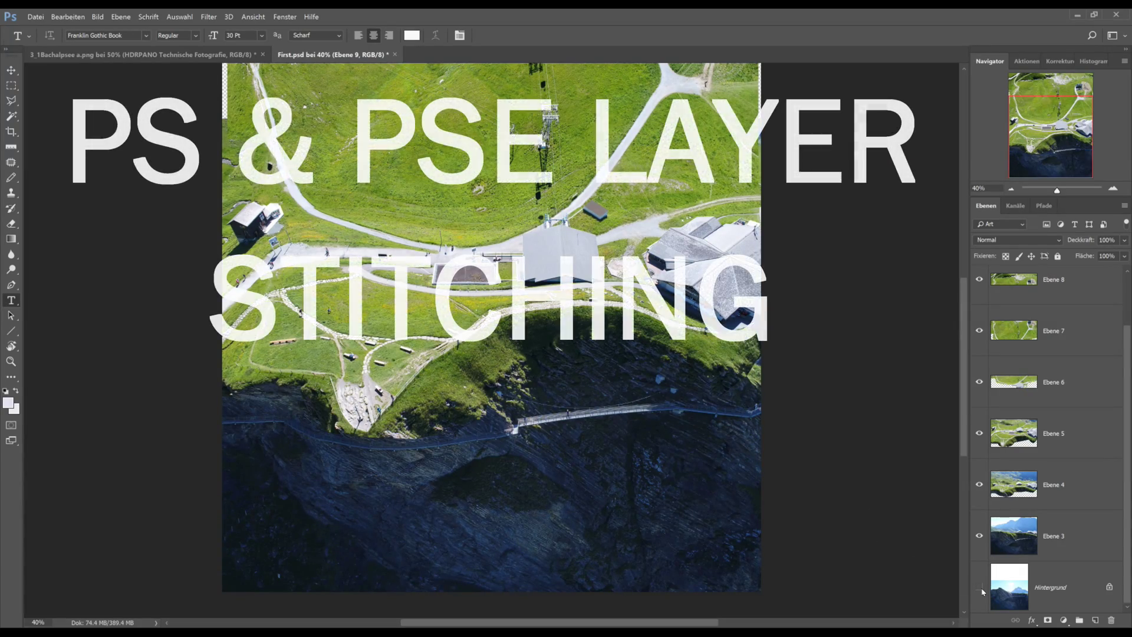
# Step: Toggle Ebene 3, 5, 6 and 7 off and on to inspect them, then hide Ebene 8
pyautogui.click(979, 536)
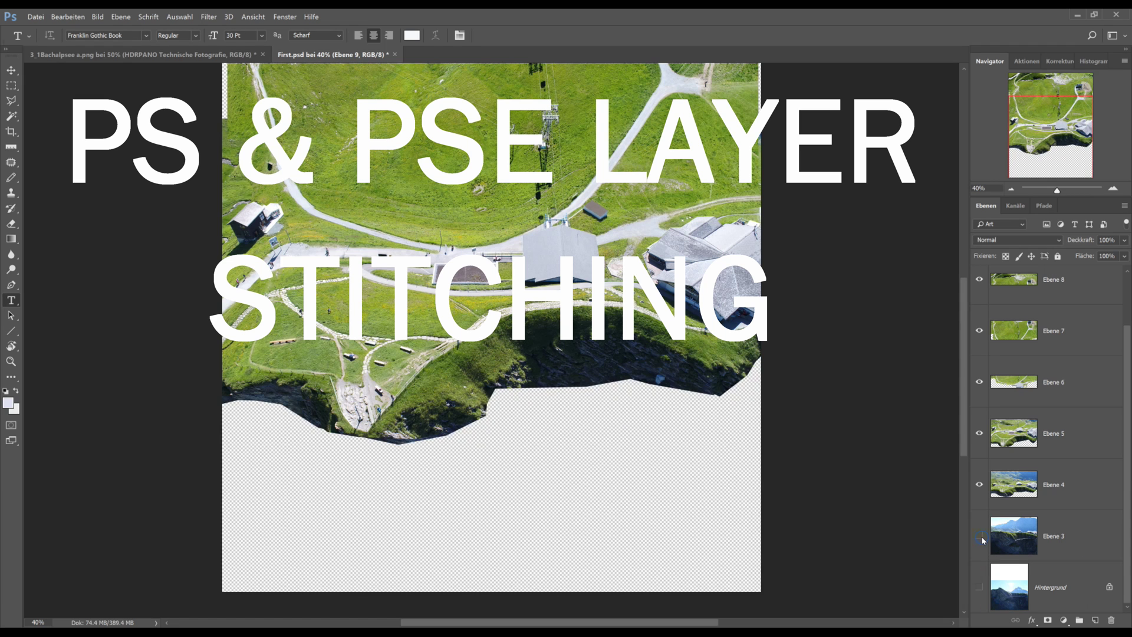
pyautogui.click(979, 536)
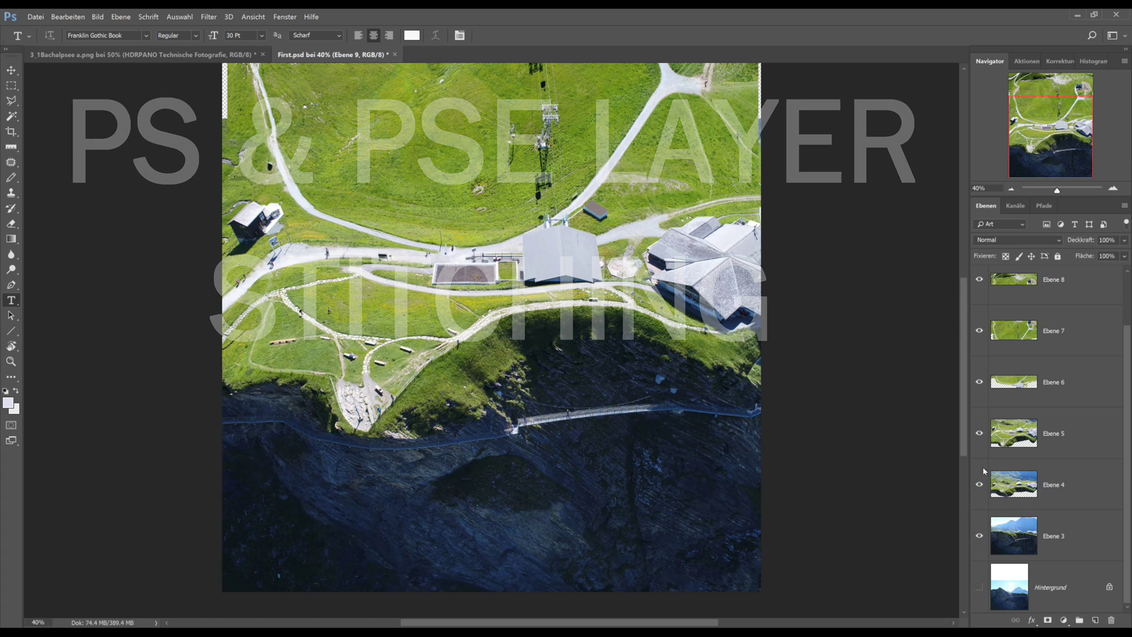
pyautogui.click(979, 434)
pyautogui.click(979, 434)
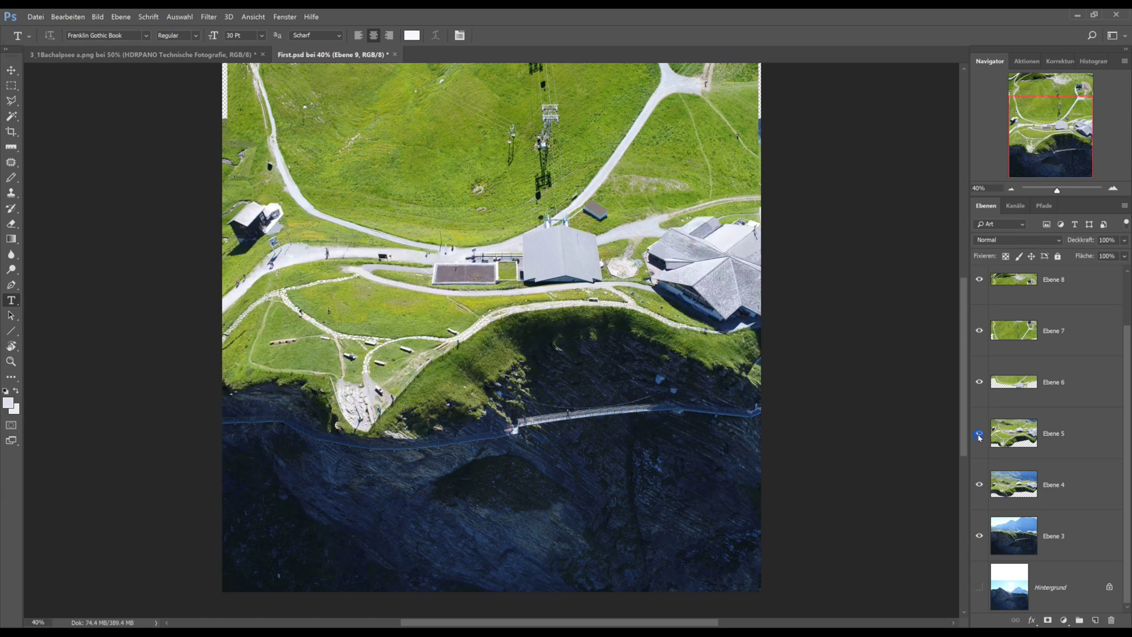
pyautogui.click(980, 382)
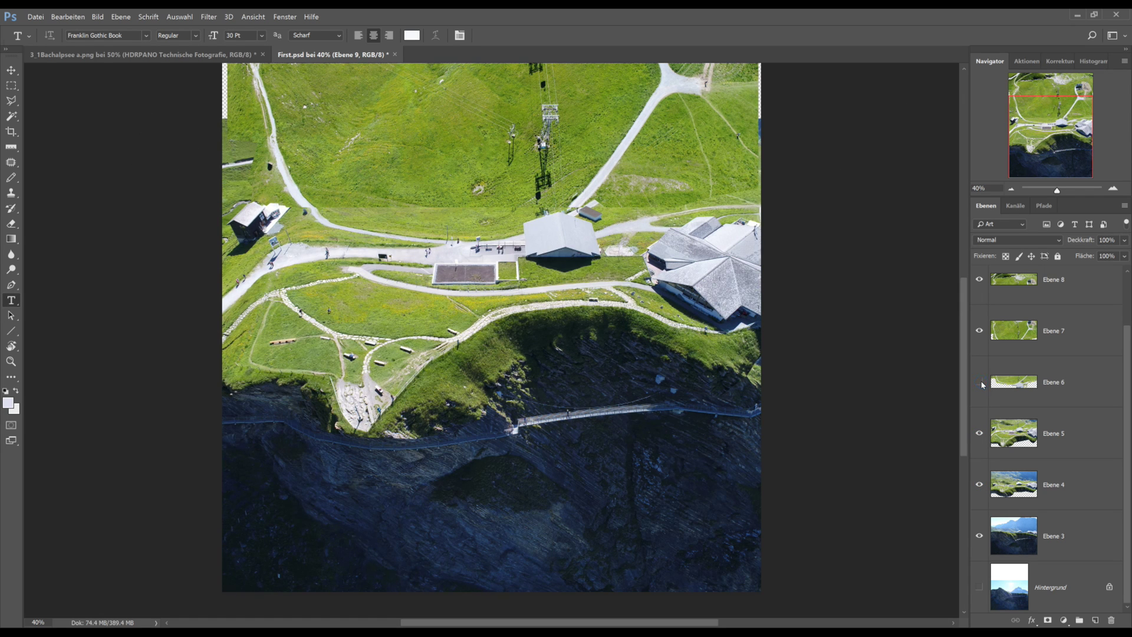
pyautogui.click(980, 382)
pyautogui.click(980, 331)
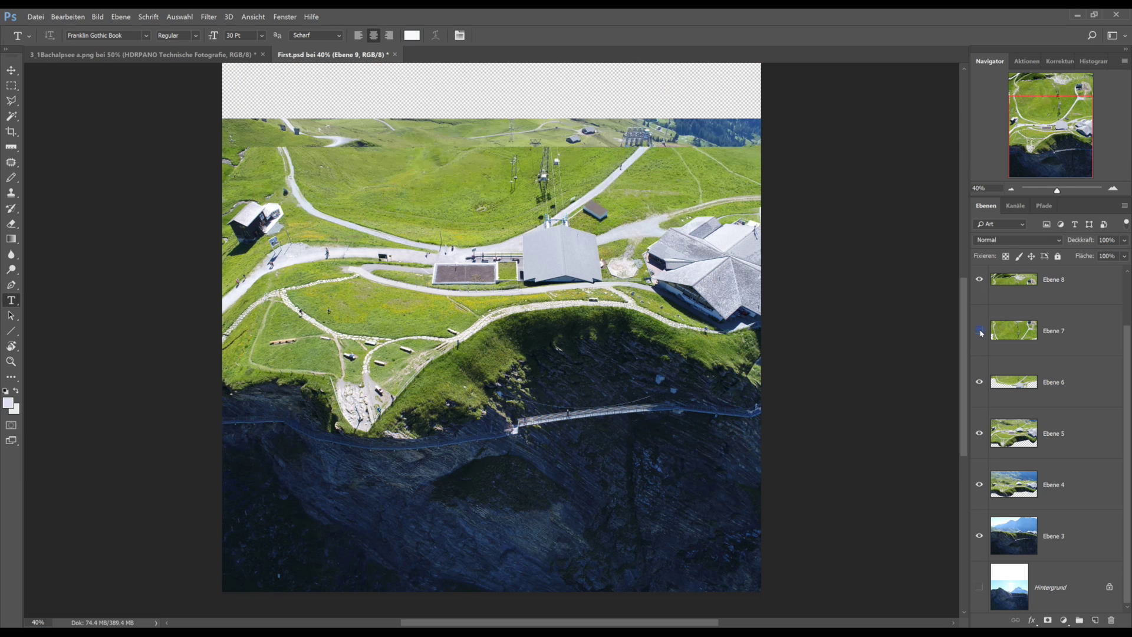
pyautogui.click(980, 332)
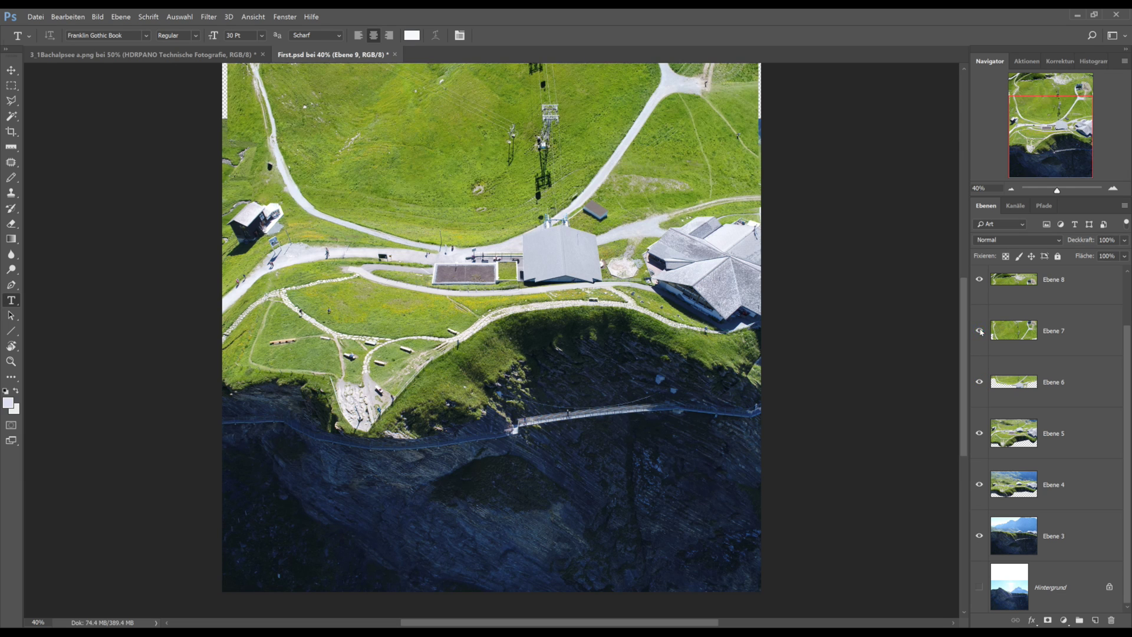
pyautogui.click(979, 280)
pyautogui.moveTo(960, 306); pyautogui.dragTo(972, 255)
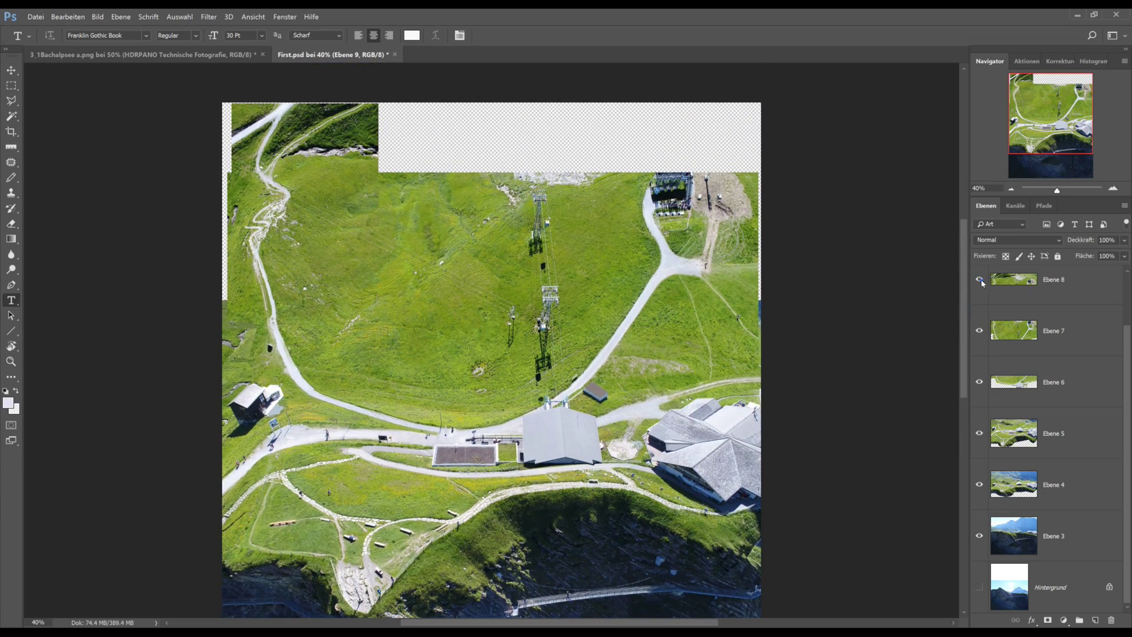